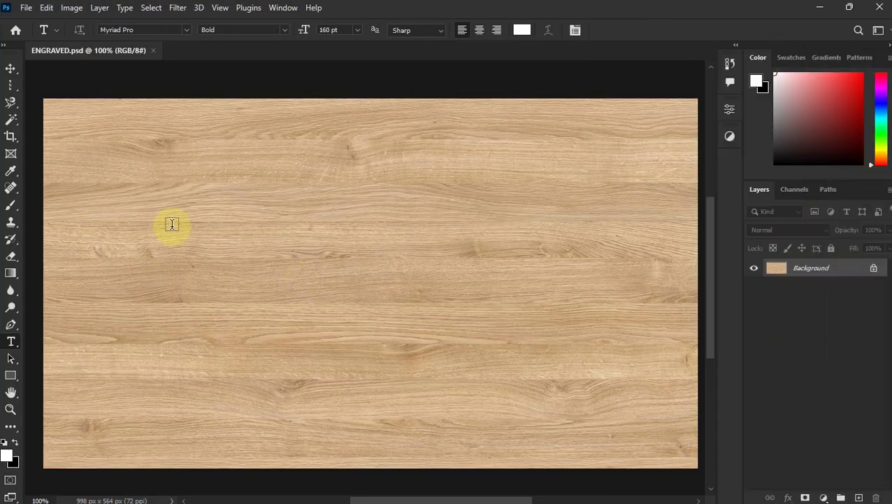
Type ENGRAVED on the wood background and shift it left and down.
{"action": "left_click", "coordinate": [166, 261]}
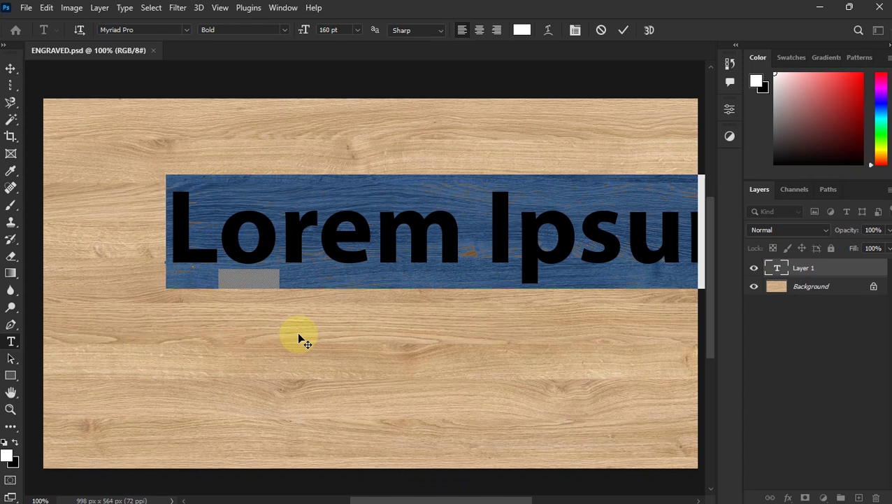
{"action": "type", "text": "ENG"}
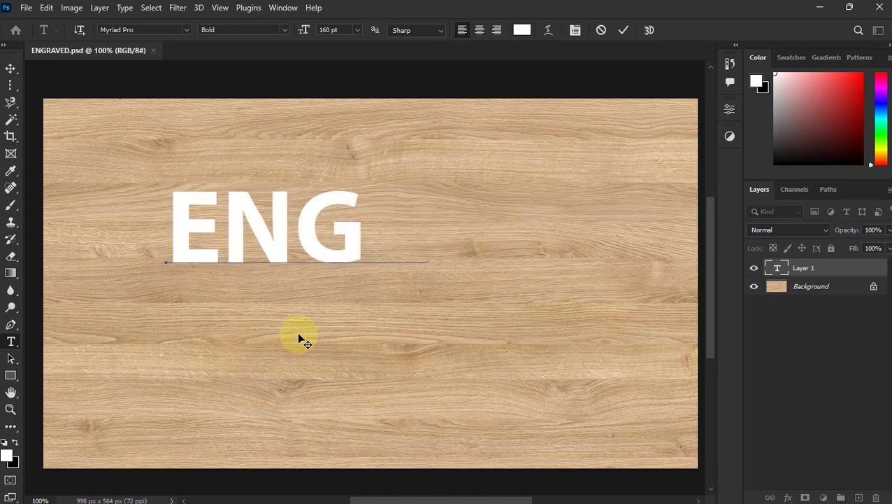
{"action": "type", "text": "RAVED"}
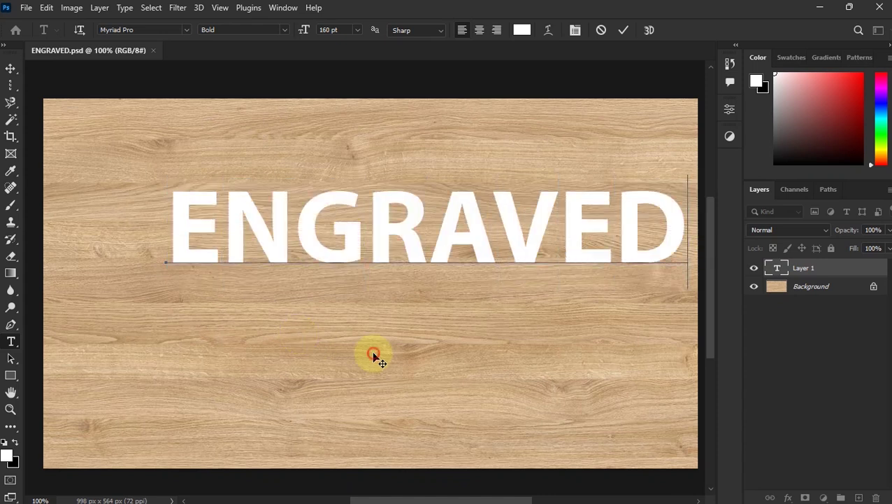
{"action": "left_click_drag", "start_coordinate": [374, 356], "coordinate": [307, 370]}
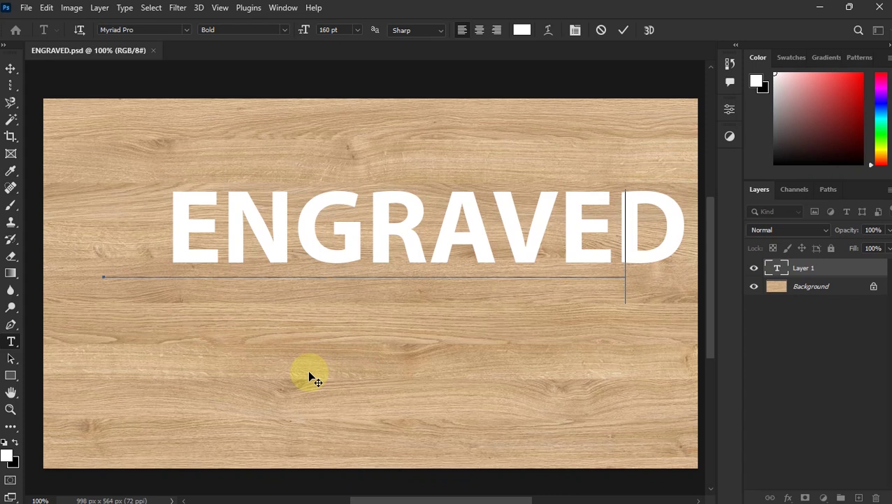
Enlarge the white ENGRAVED text to 169 pt Myriad Pro Bold.
{"action": "left_click_drag", "start_coordinate": [112, 252], "coordinate": [611, 259]}
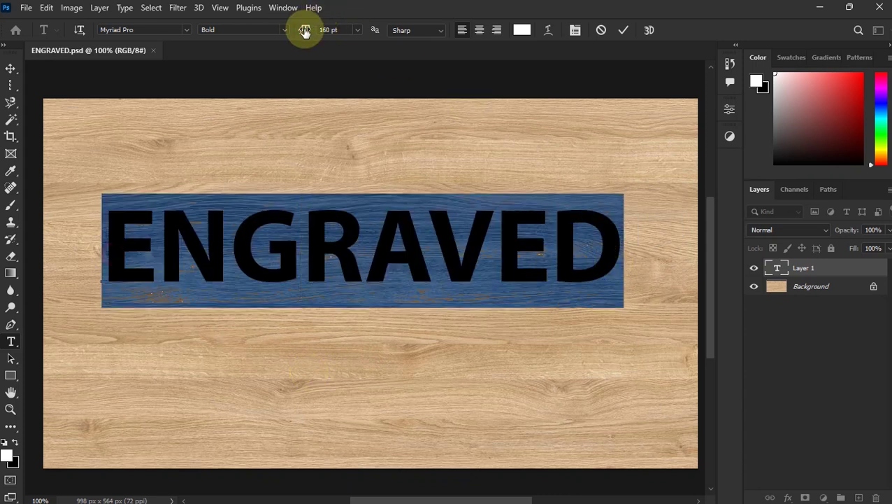
{"action": "left_click_drag", "start_coordinate": [303, 29], "coordinate": [402, 364]}
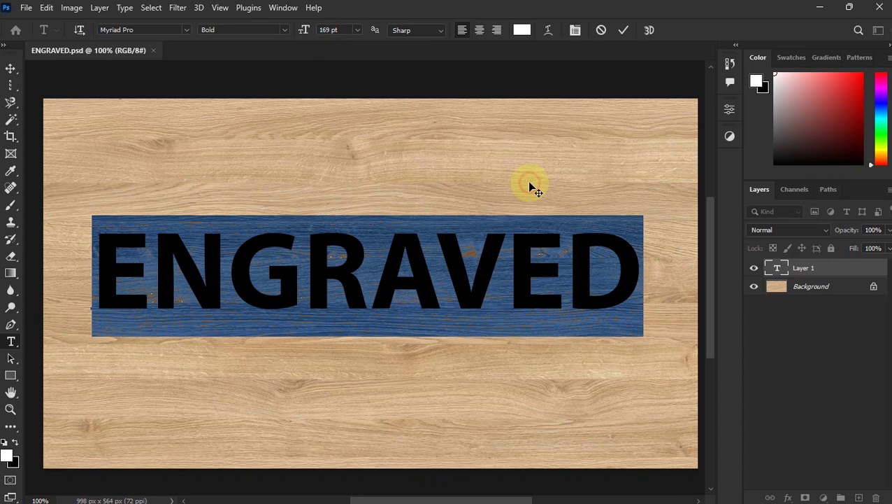
{"action": "left_click", "coordinate": [449, 260]}
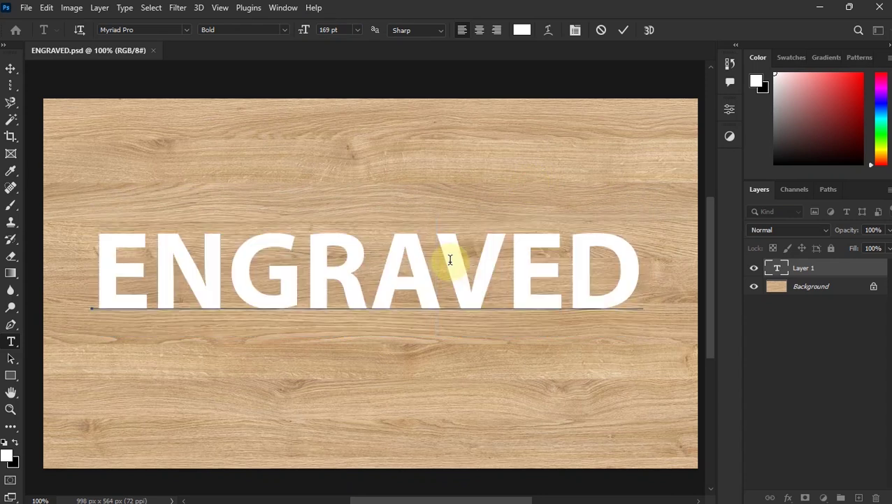
{"action": "left_click", "coordinate": [628, 276]}
{"action": "left_click_drag", "start_coordinate": [627, 277], "coordinate": [100, 275]}
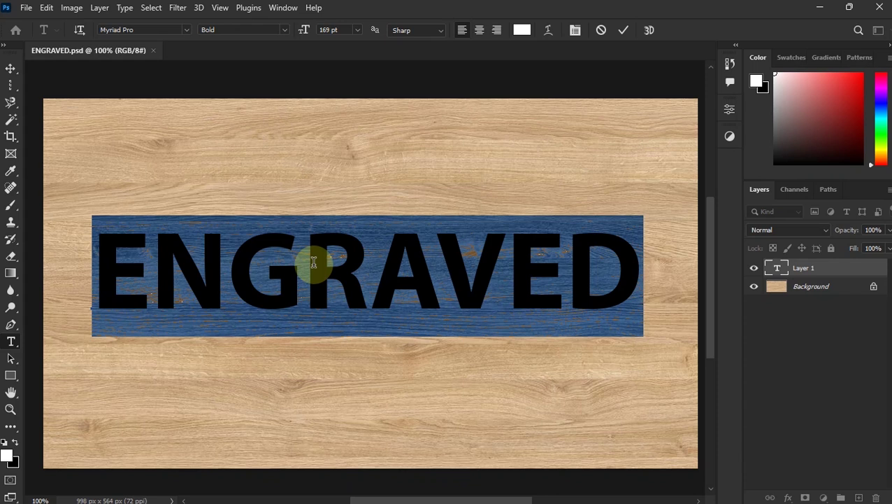
{"action": "left_click", "coordinate": [392, 265]}
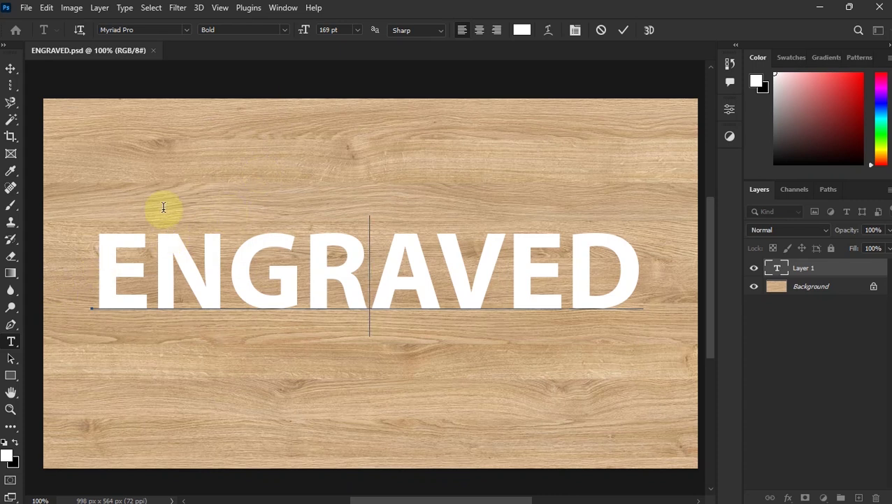
Select the ENGRAVED letters and bring up the character settings in Properties.
{"action": "left_click", "coordinate": [726, 118]}
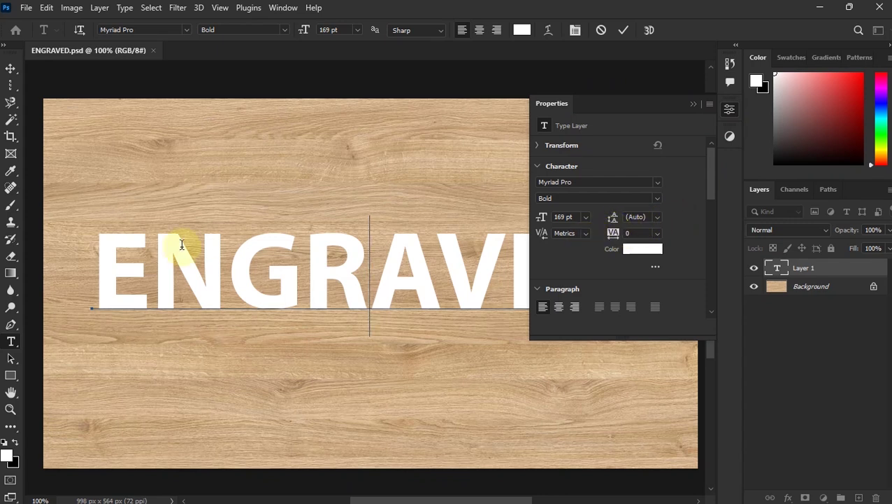
{"action": "left_click_drag", "start_coordinate": [79, 280], "coordinate": [542, 269]}
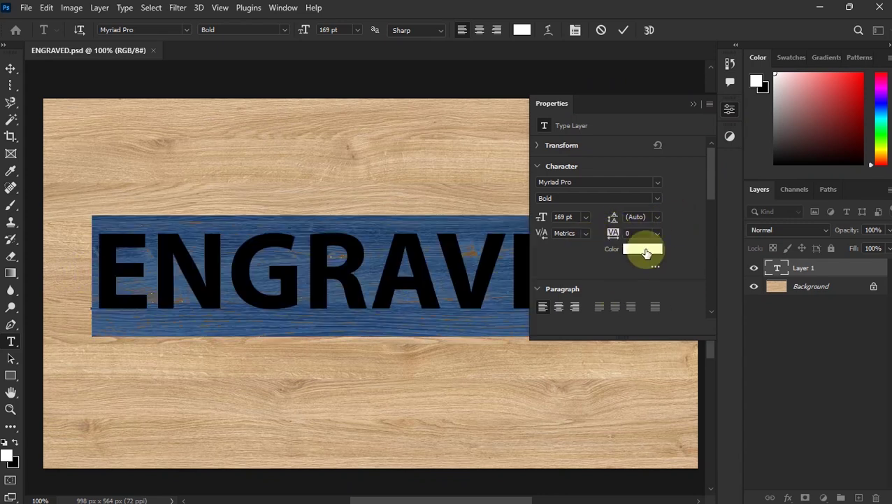
{"action": "left_click", "coordinate": [725, 110]}
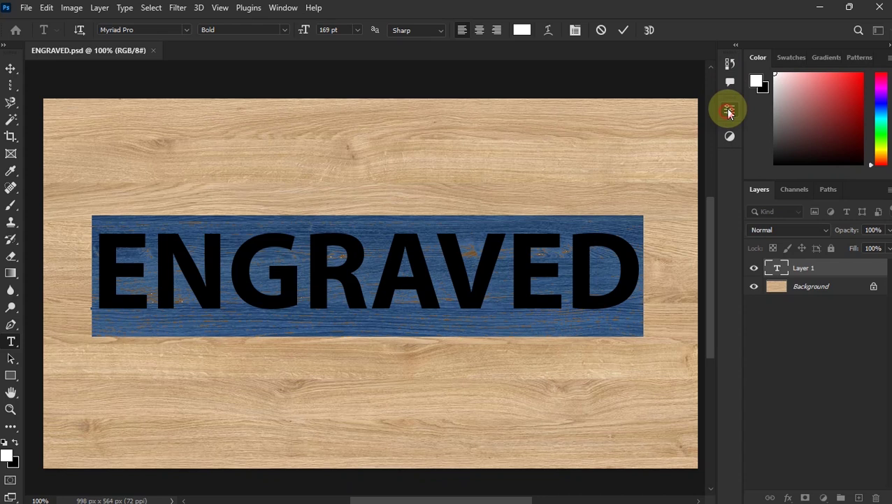
{"action": "left_click", "coordinate": [283, 7]}
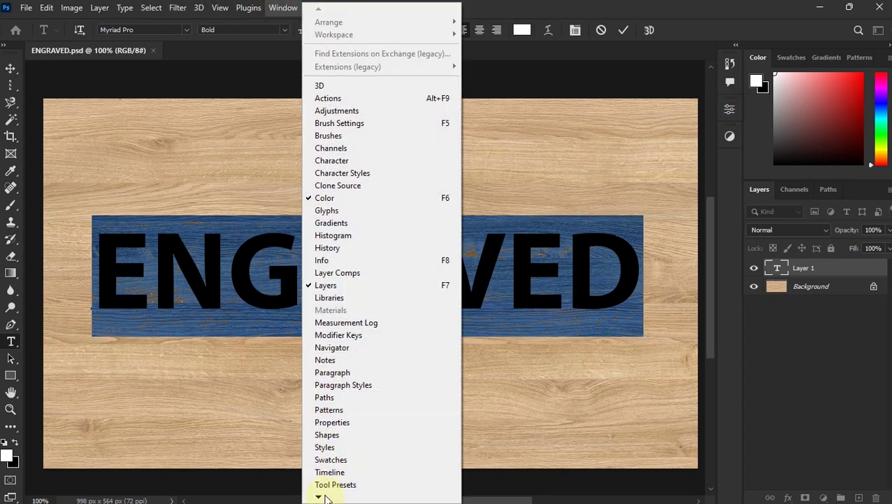
{"action": "left_click", "coordinate": [730, 109]}
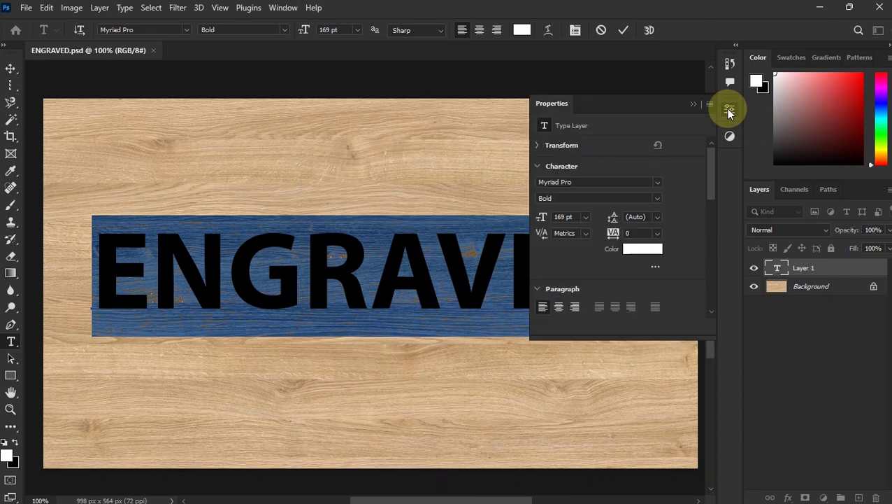
Set the ENGRAVED letter tracking to 600, then widen it to 800.
{"action": "left_click", "coordinate": [628, 233]}
{"action": "type", "text": "600"}
{"action": "key", "text": "Return"}
{"action": "type", "text": "800"}
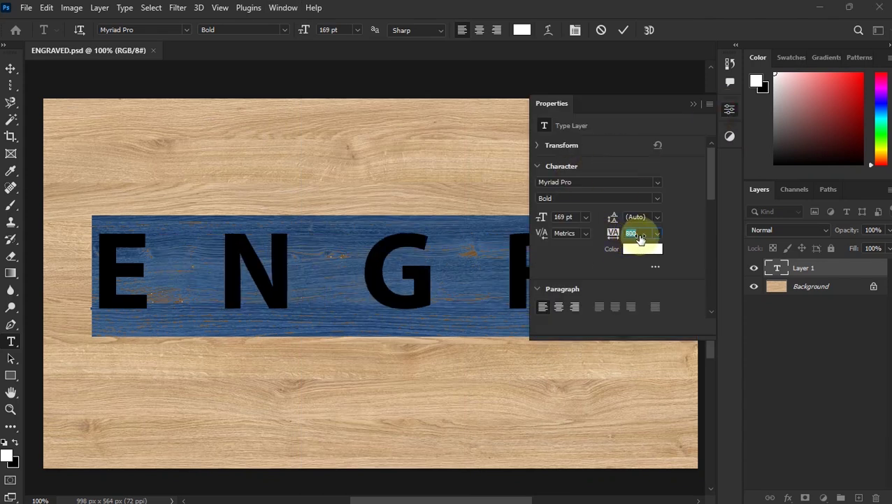
{"action": "key", "text": "Return"}
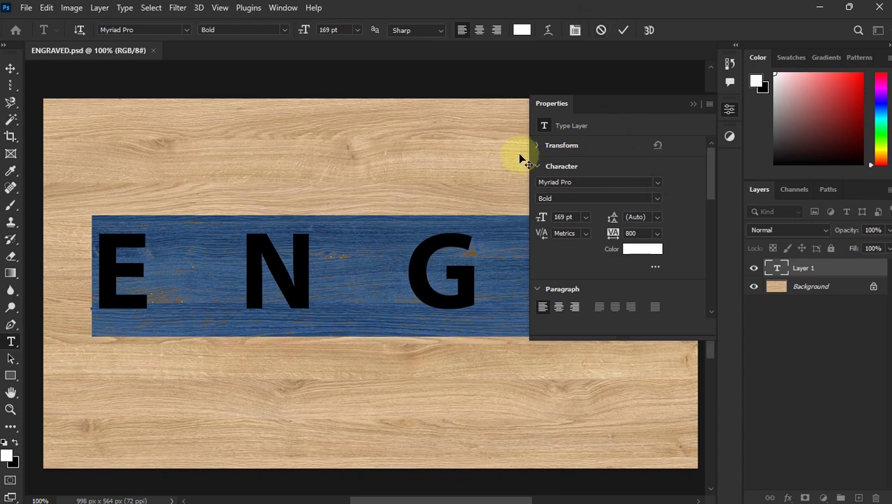
Undo the tracking, cancel the text edit, and delete the ENGRAVED layer.
{"action": "key", "text": "ctrl+z"}
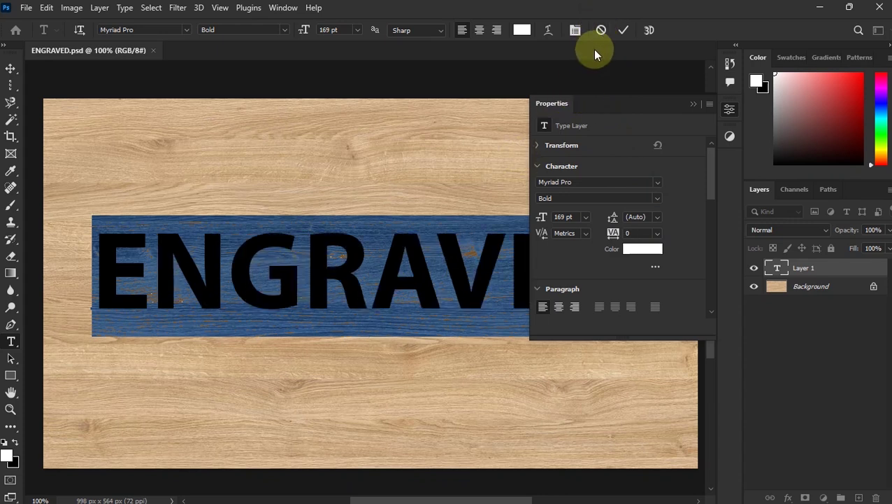
{"action": "left_click", "coordinate": [602, 30]}
{"action": "key", "text": "ctrl+z"}
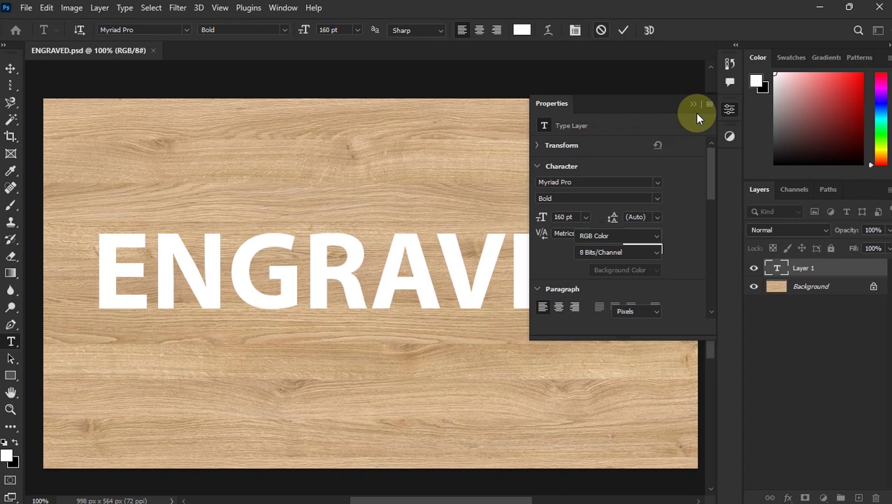
Close the character settings and type ENGRAVED again on the wood.
{"action": "left_click", "coordinate": [693, 107]}
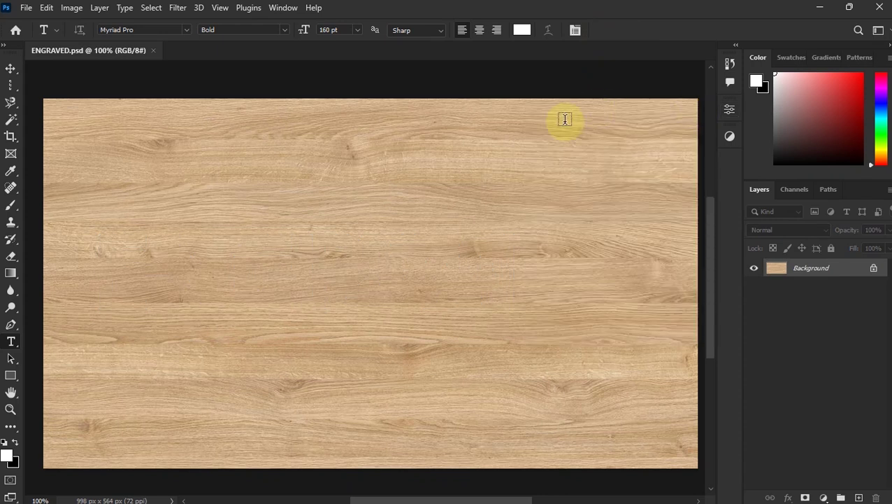
{"action": "left_click", "coordinate": [191, 273]}
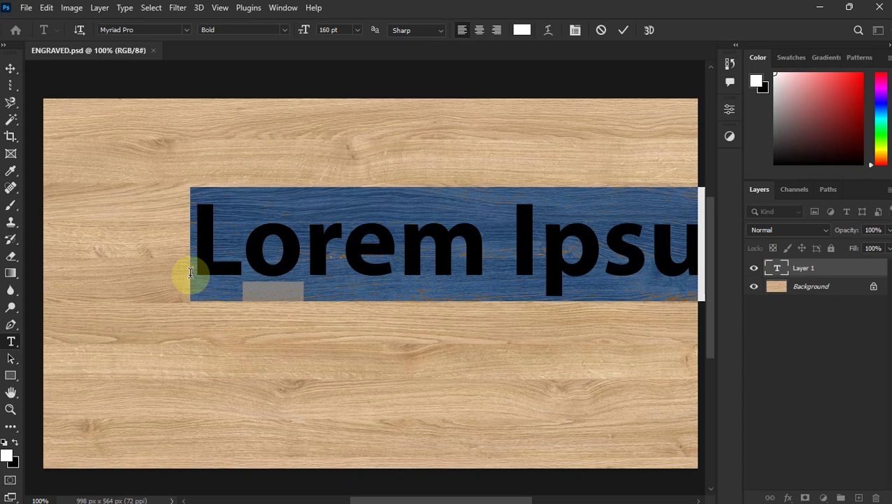
{"action": "type", "text": "ENG"}
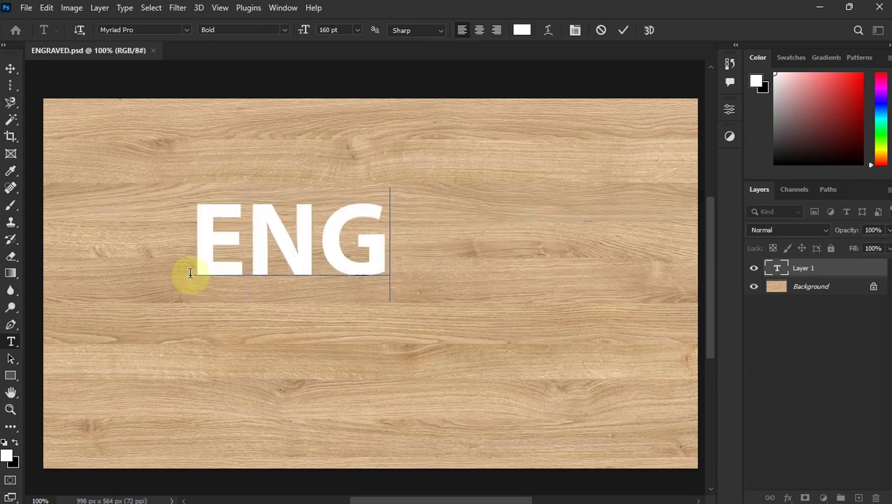
{"action": "type", "text": "RAV"}
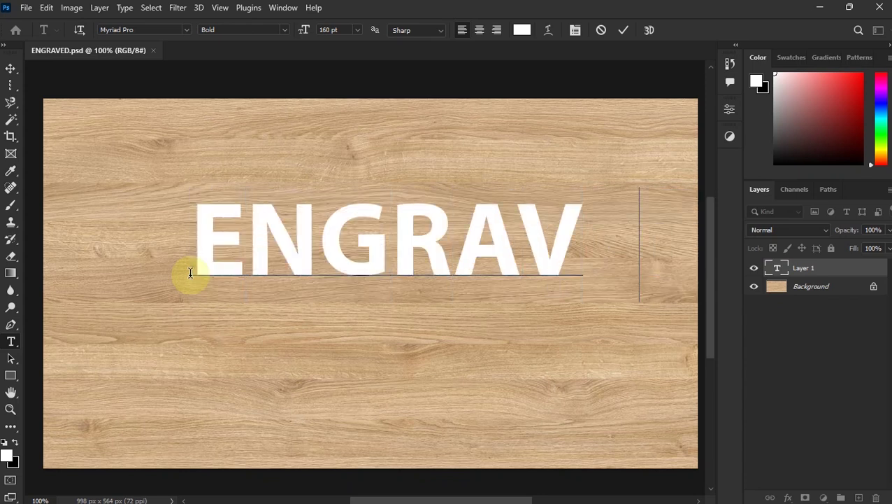
{"action": "type", "text": "ED"}
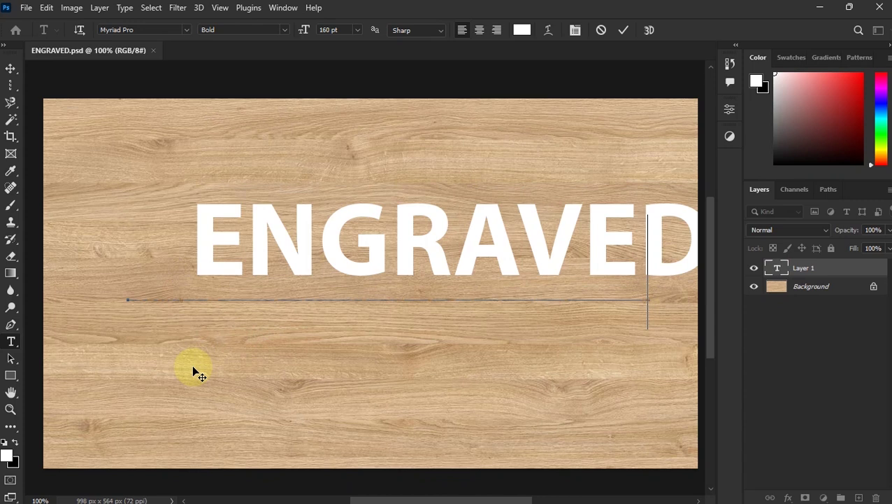
Size the ENGRAVED text to 170 pt, shift it left, and commit the layer.
{"action": "left_click_drag", "start_coordinate": [125, 259], "coordinate": [681, 228]}
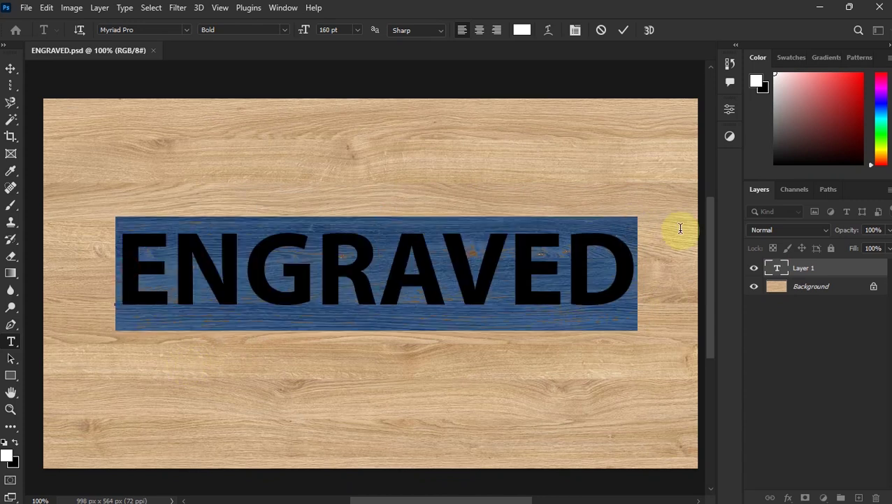
{"action": "left_click_drag", "start_coordinate": [305, 31], "coordinate": [303, 28]}
{"action": "left_click_drag", "start_coordinate": [431, 390], "coordinate": [411, 396]}
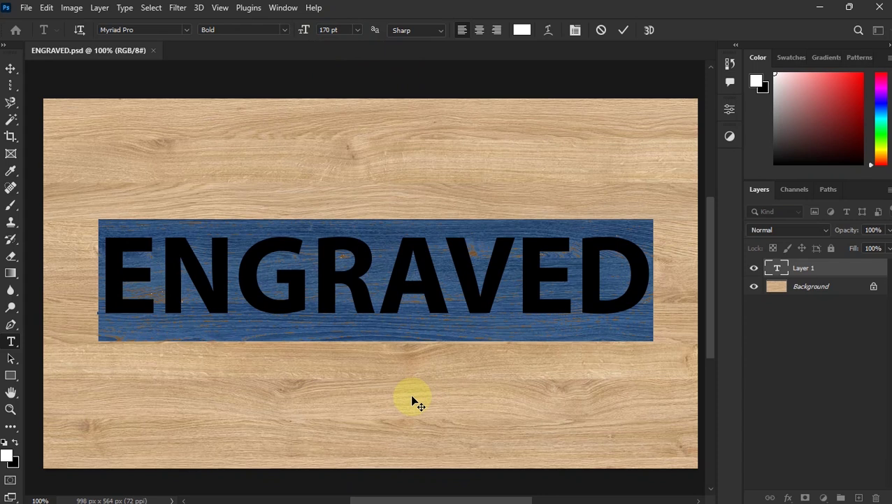
{"action": "left_click", "coordinate": [392, 276]}
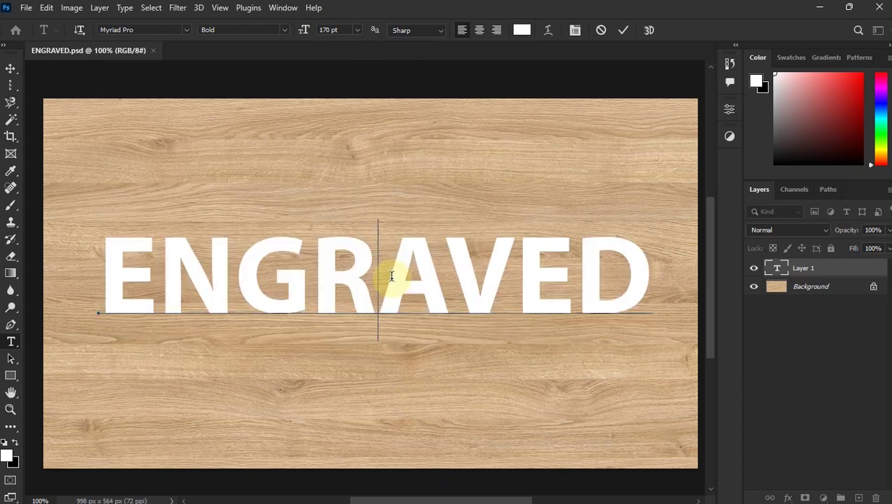
{"action": "left_click", "coordinate": [843, 274]}
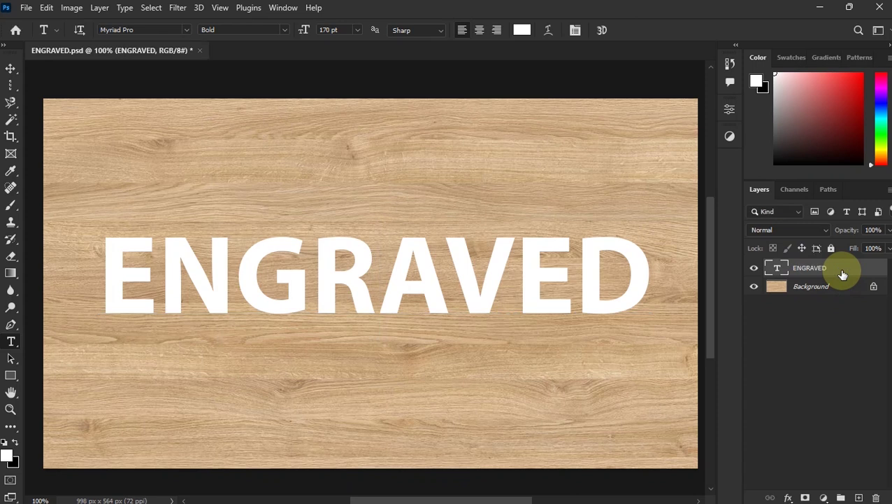
Open the Layer Style dialog for the ENGRAVED layer and move it up-left.
{"action": "right_click", "coordinate": [843, 274]}
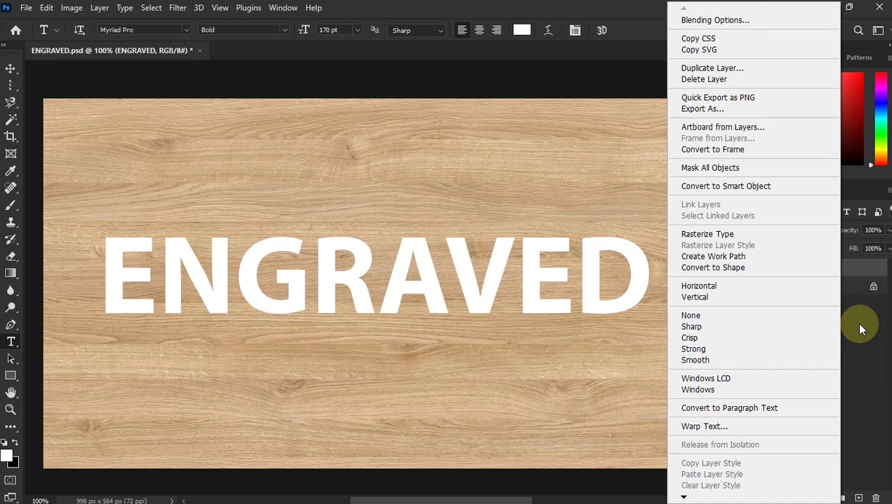
{"action": "left_click", "coordinate": [875, 269]}
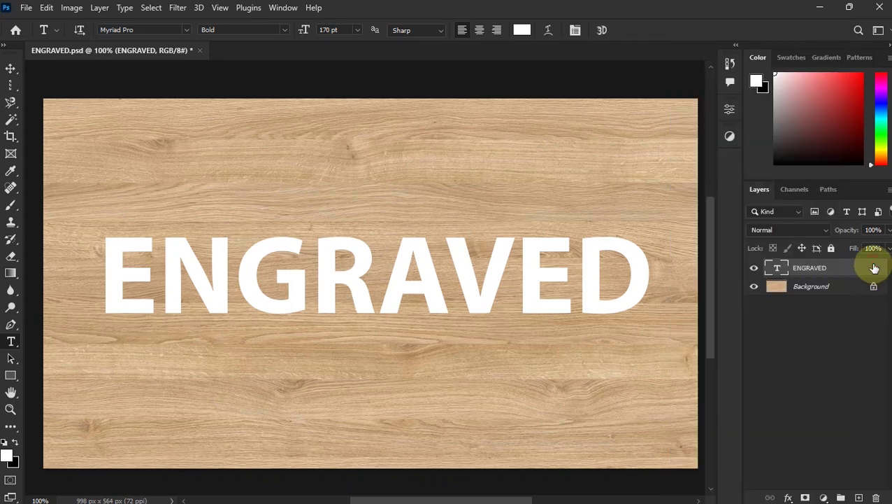
{"action": "double_click", "coordinate": [841, 269]}
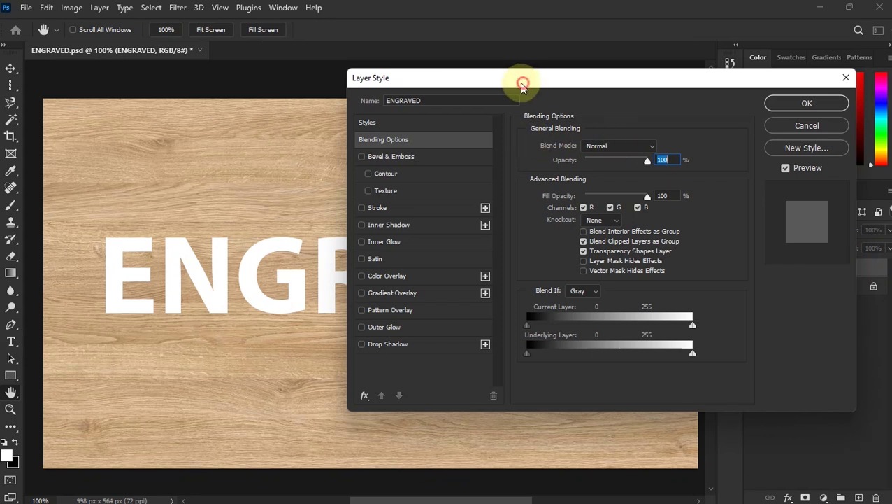
{"action": "left_click_drag", "start_coordinate": [521, 85], "coordinate": [471, 68]}
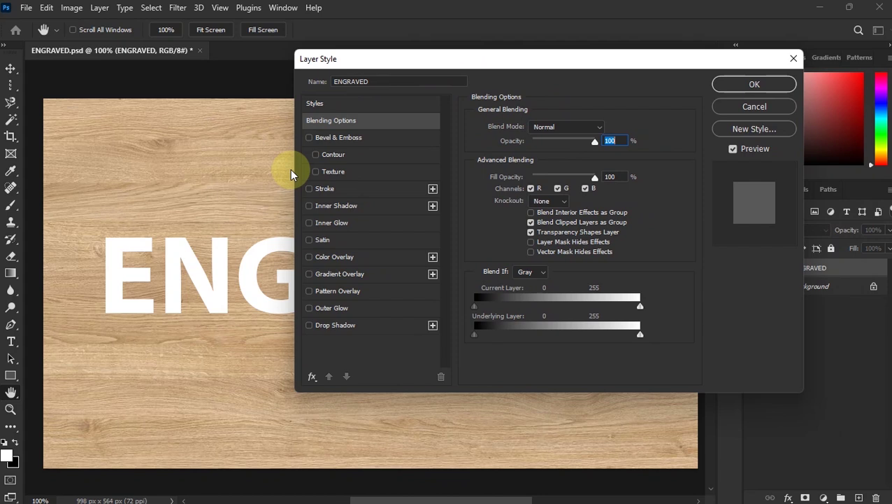
In Blending Options, set the ENGRAVED layer's blend mode to Multiply.
{"action": "left_click", "coordinate": [327, 205]}
{"action": "left_click", "coordinate": [309, 206]}
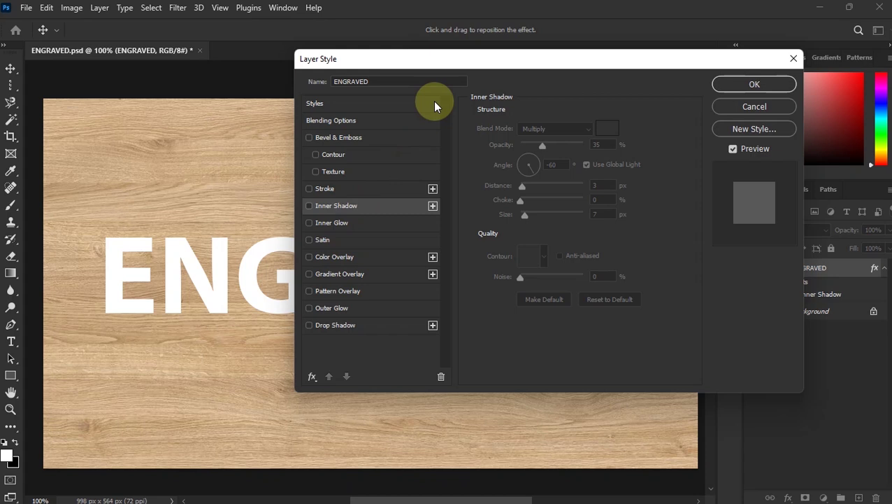
{"action": "left_click", "coordinate": [378, 120]}
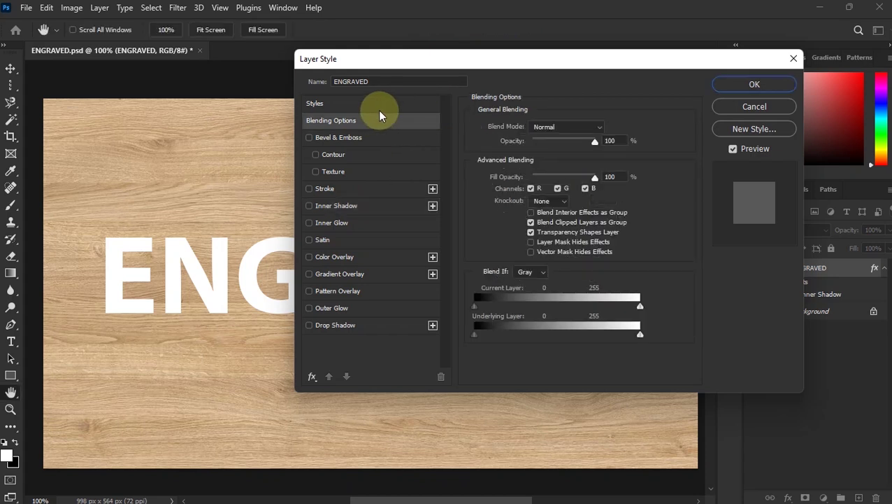
{"action": "left_click", "coordinate": [382, 110]}
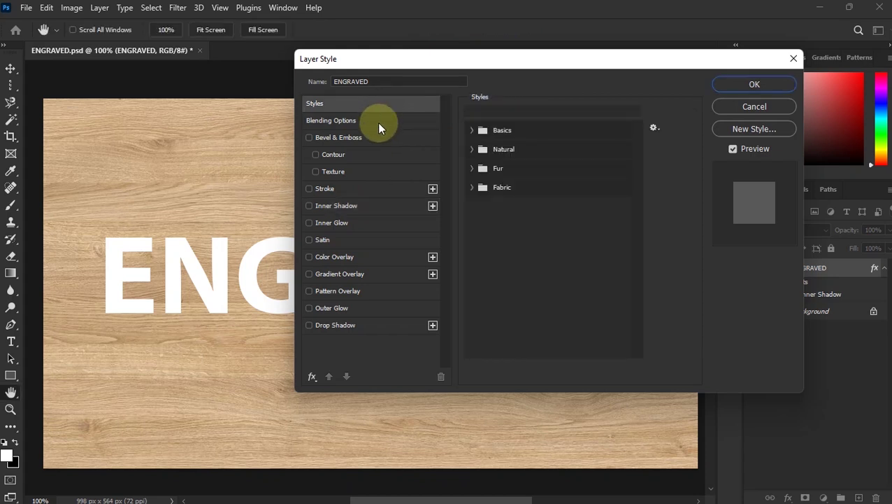
{"action": "left_click", "coordinate": [379, 122]}
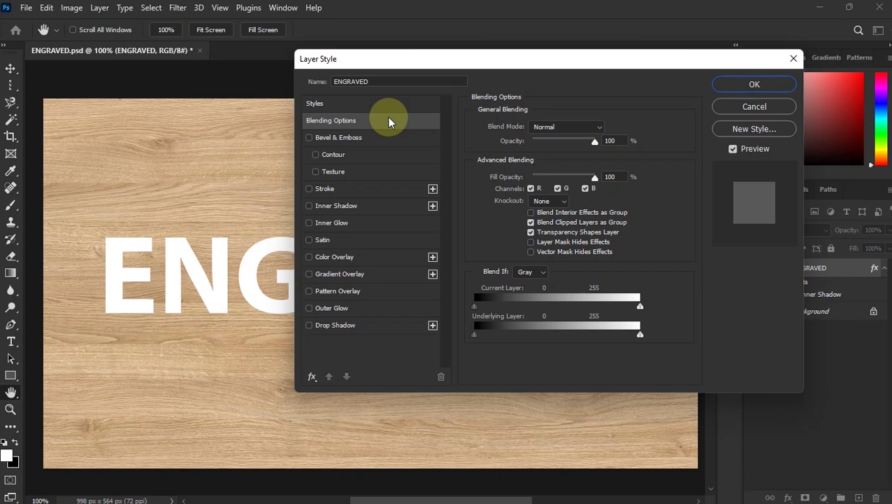
{"action": "left_click", "coordinate": [603, 129]}
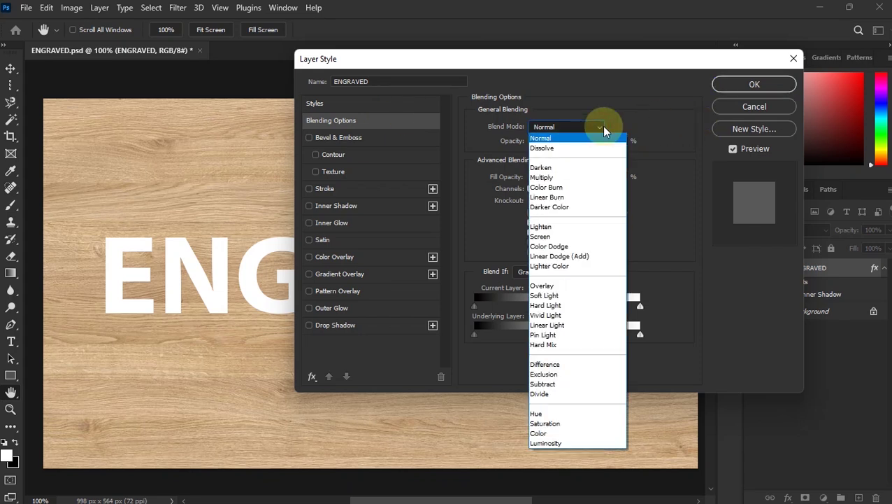
{"action": "left_click", "coordinate": [553, 178]}
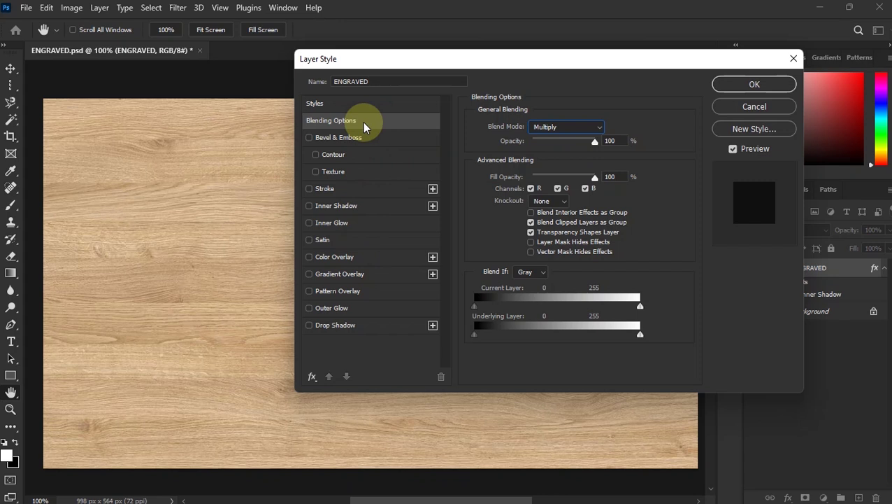
Enable Inner Shadow at 80% opacity with Use Global Light turned off.
{"action": "left_click", "coordinate": [351, 208]}
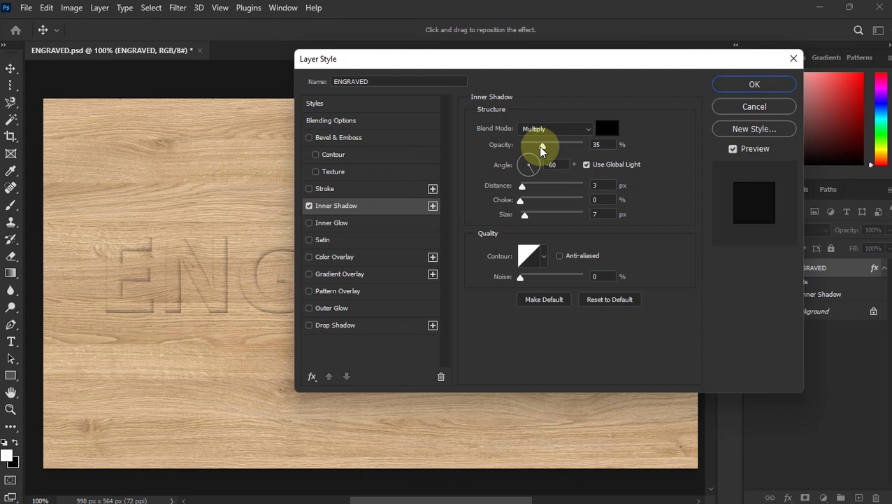
{"action": "left_click_drag", "start_coordinate": [541, 148], "coordinate": [572, 150]}
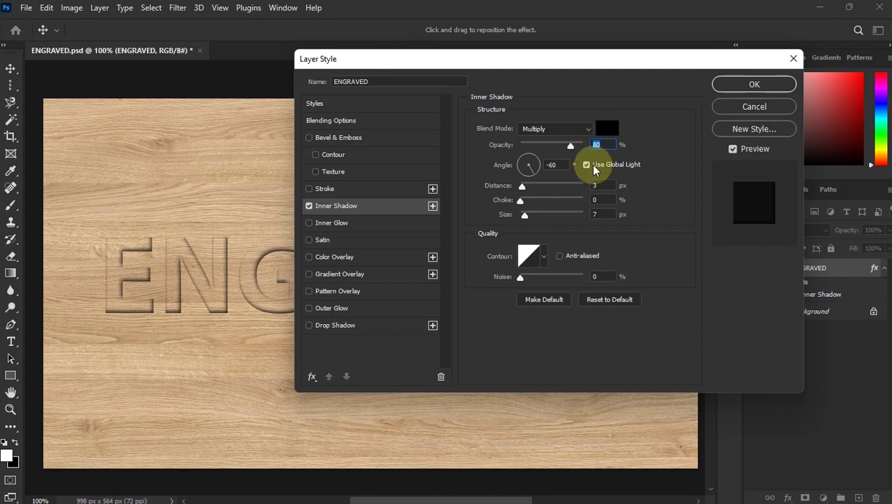
{"action": "left_click", "coordinate": [587, 165]}
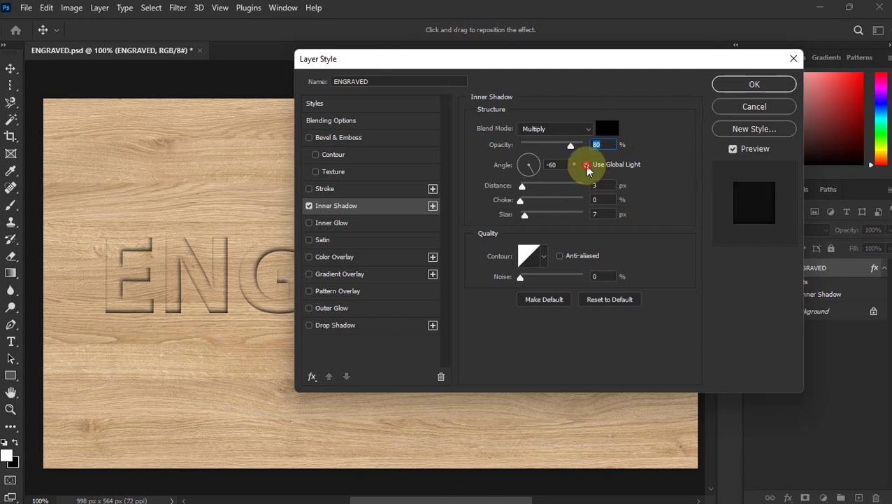
{"action": "left_click", "coordinate": [527, 161]}
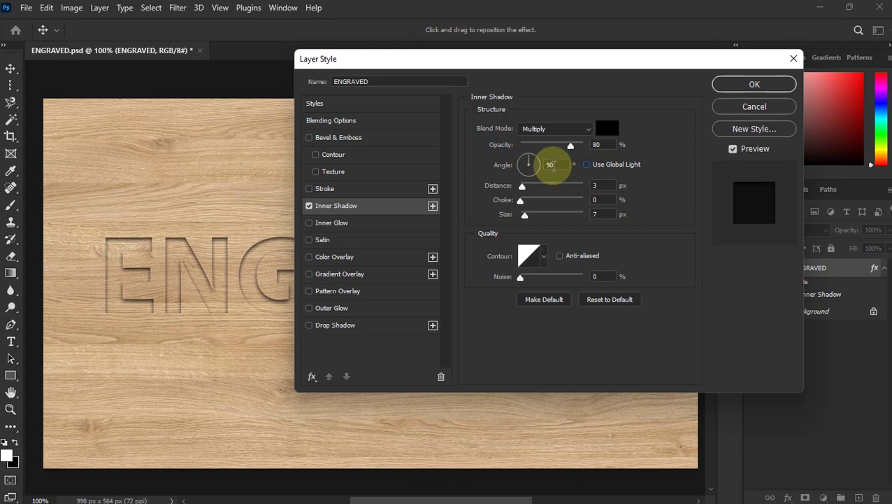
Set the inner shadow angle to 120°.
{"action": "double_click", "coordinate": [552, 164]}
{"action": "type", "text": "120"}
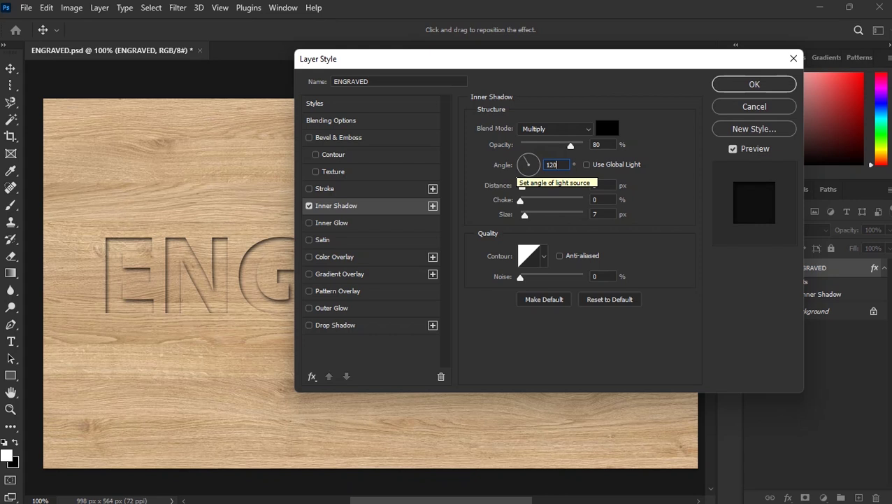
{"action": "key", "text": "ctrl+a"}
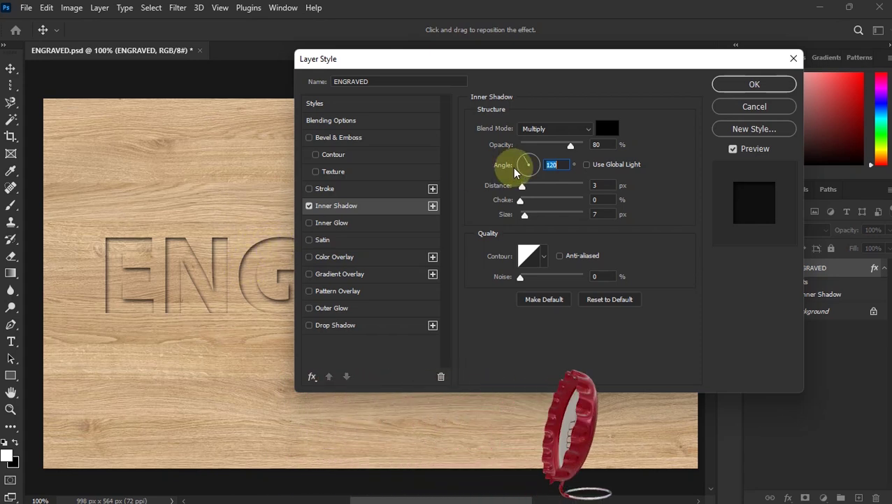
{"action": "left_click_drag", "start_coordinate": [528, 176], "coordinate": [551, 169]}
{"action": "type", "text": "120"}
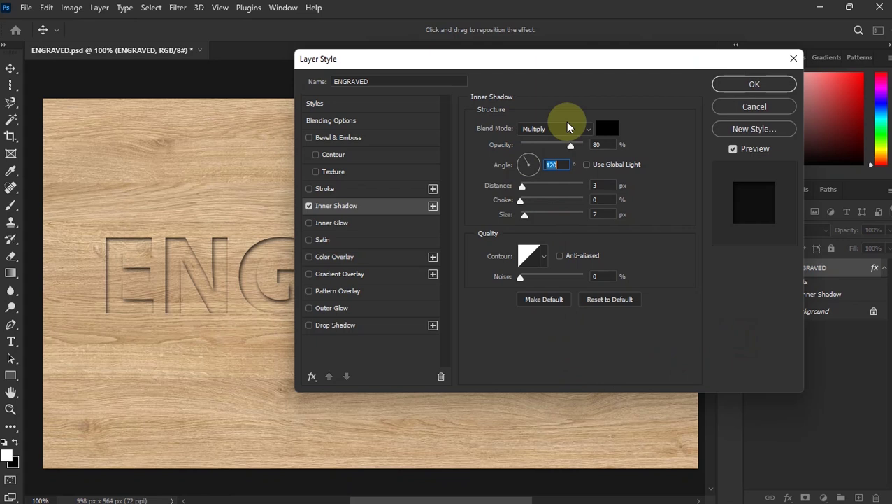
Set the inner shadow to 8 px distance, 9% choke and 18 px size.
{"action": "left_click_drag", "start_coordinate": [538, 59], "coordinate": [596, 48]}
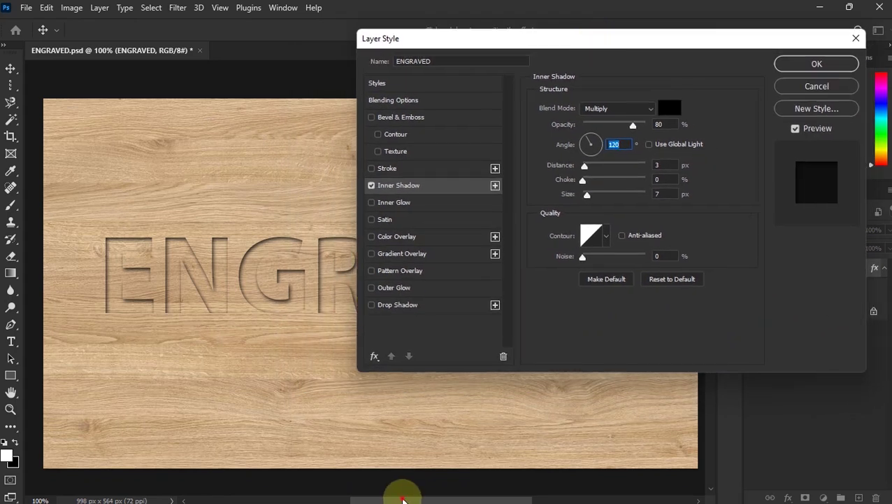
{"action": "left_click_drag", "start_coordinate": [402, 499], "coordinate": [422, 499]}
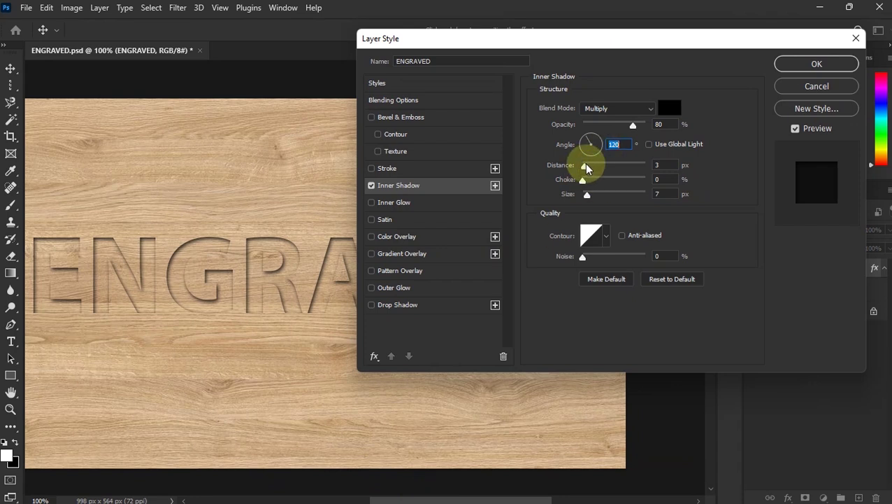
{"action": "left_click_drag", "start_coordinate": [586, 167], "coordinate": [587, 169]}
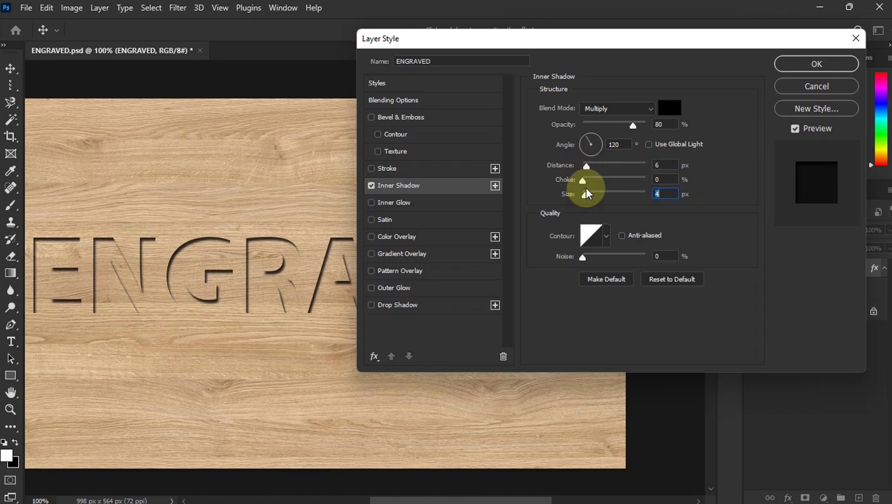
{"action": "left_click_drag", "start_coordinate": [584, 194], "coordinate": [589, 166]}
{"action": "key", "text": "shift+Tab"}
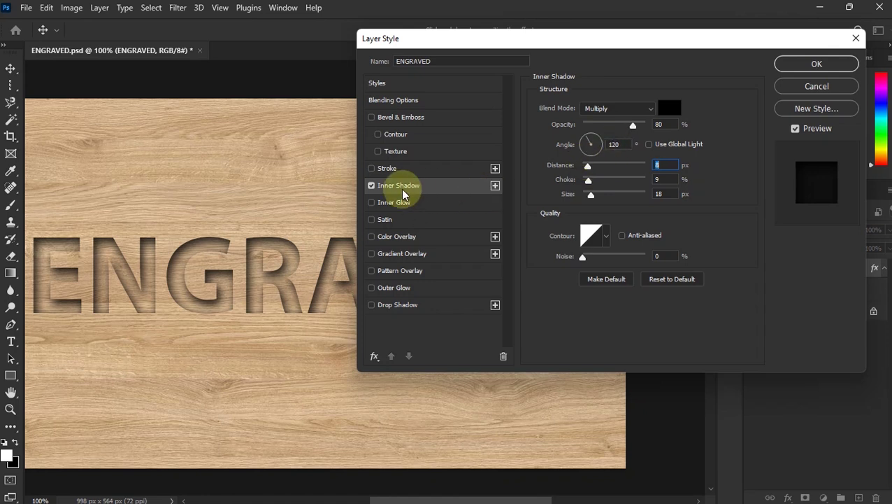
Add a Bevel & Emboss to the text using the Outer Bevel style.
{"action": "left_click", "coordinate": [411, 122]}
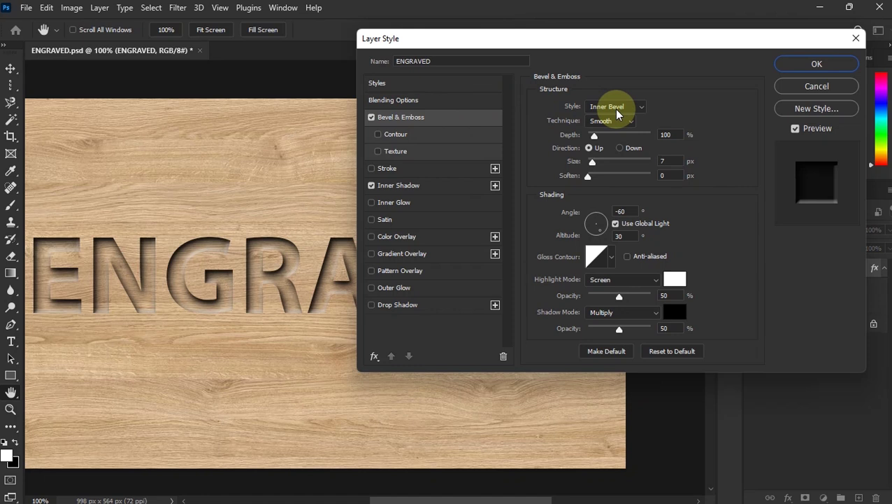
{"action": "left_click", "coordinate": [635, 108]}
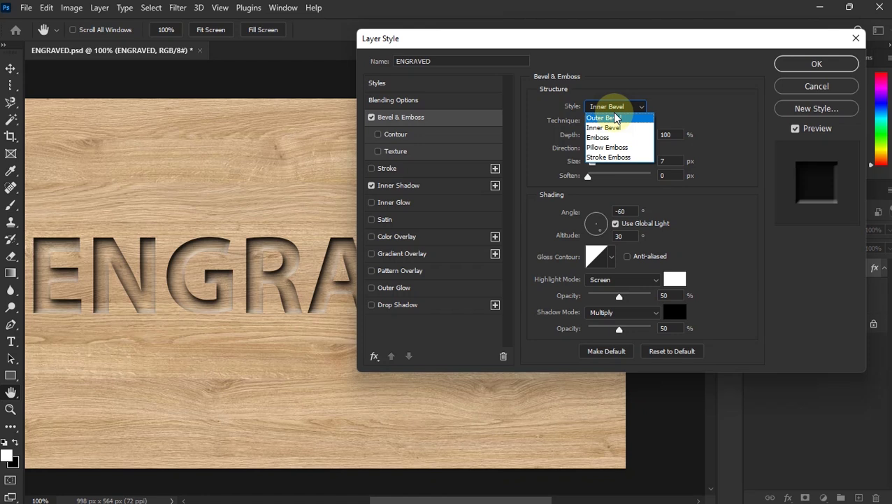
{"action": "left_click", "coordinate": [615, 117]}
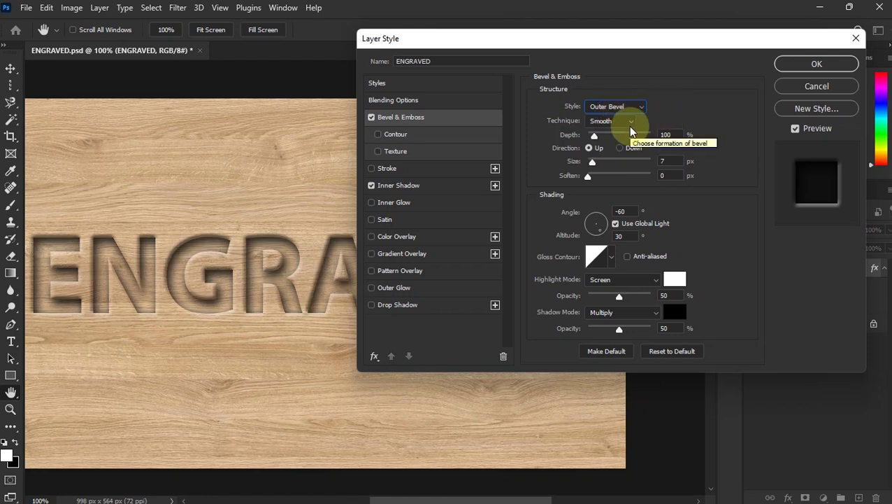
{"action": "left_click", "coordinate": [371, 118]}
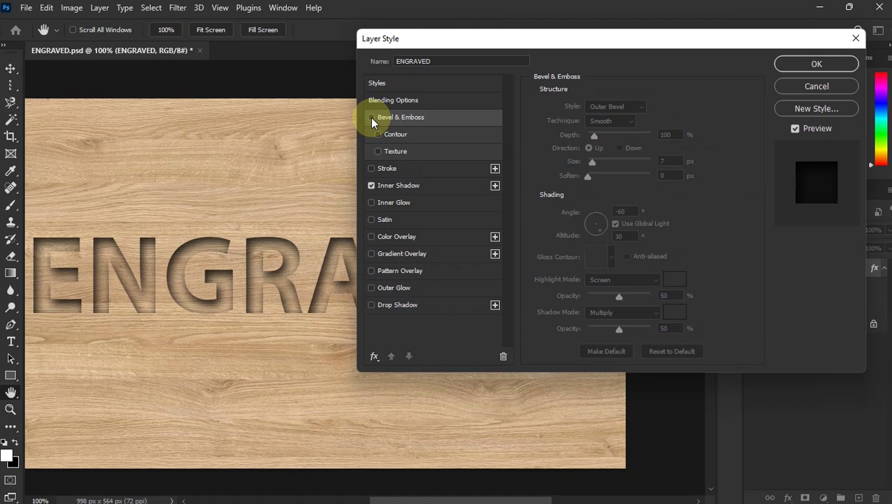
{"action": "left_click", "coordinate": [371, 118]}
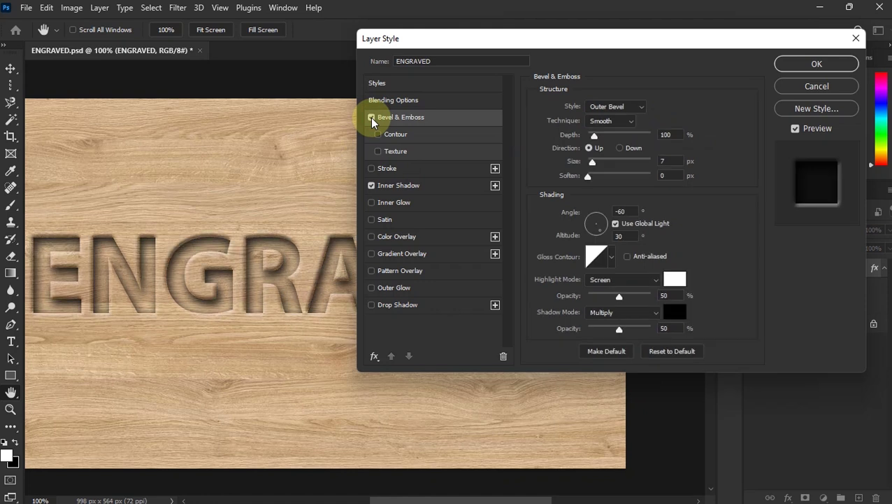
Make the bevel Chisel Hard with global light off and a -45° angle.
{"action": "left_click", "coordinate": [620, 122]}
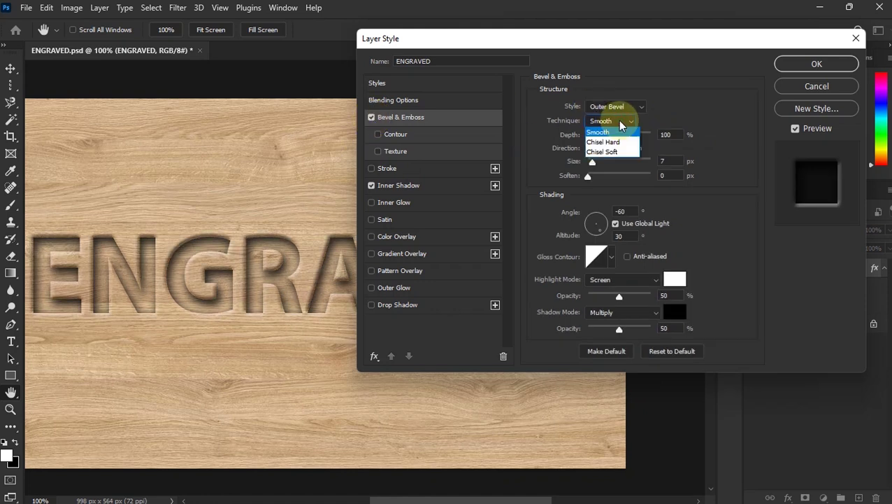
{"action": "left_click", "coordinate": [601, 142]}
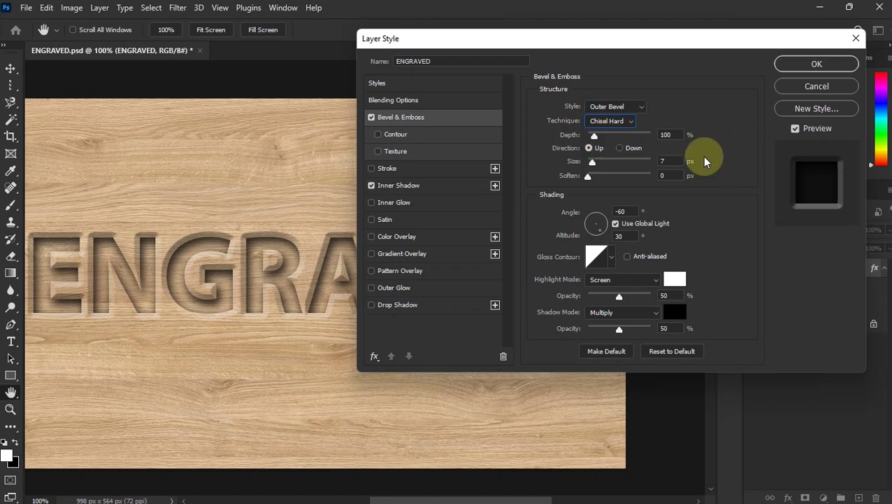
{"action": "left_click", "coordinate": [614, 224]}
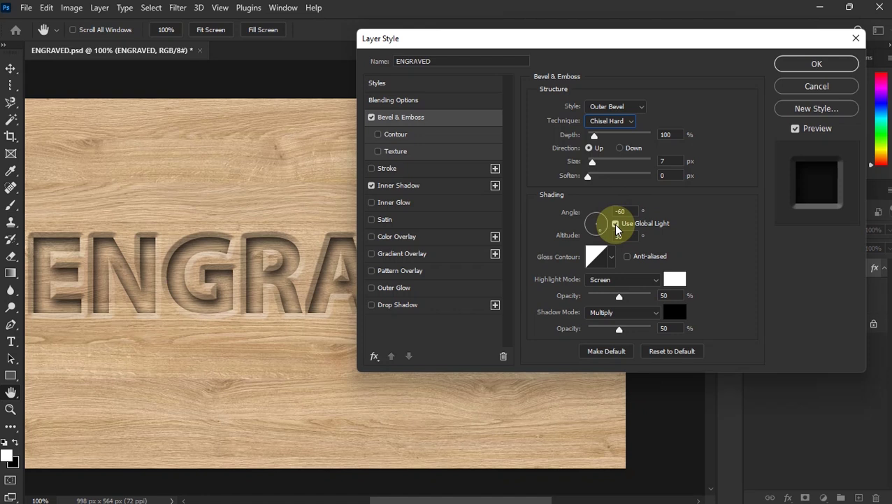
{"action": "double_click", "coordinate": [620, 211]}
{"action": "type", "text": "90"}
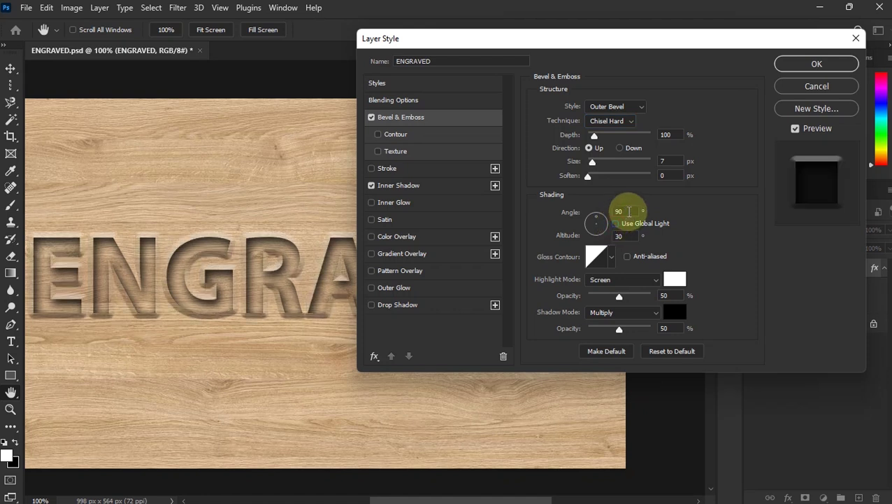
{"action": "double_click", "coordinate": [619, 211]}
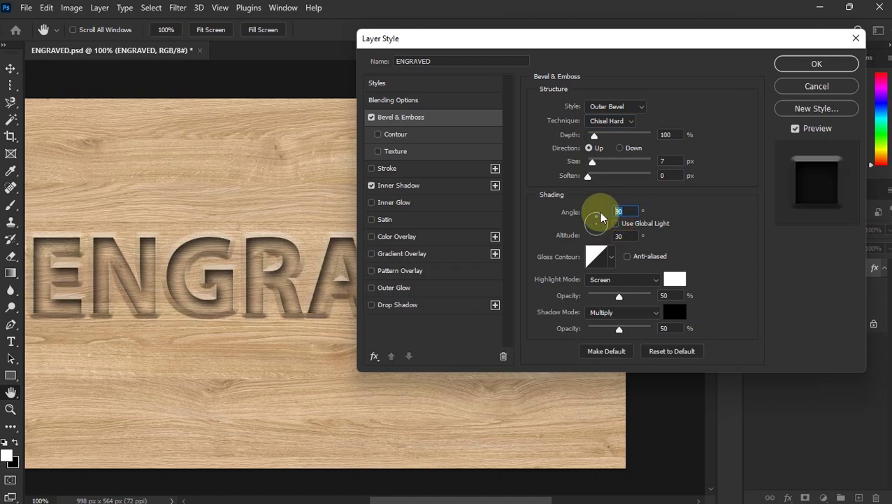
{"action": "type", "text": "-"}
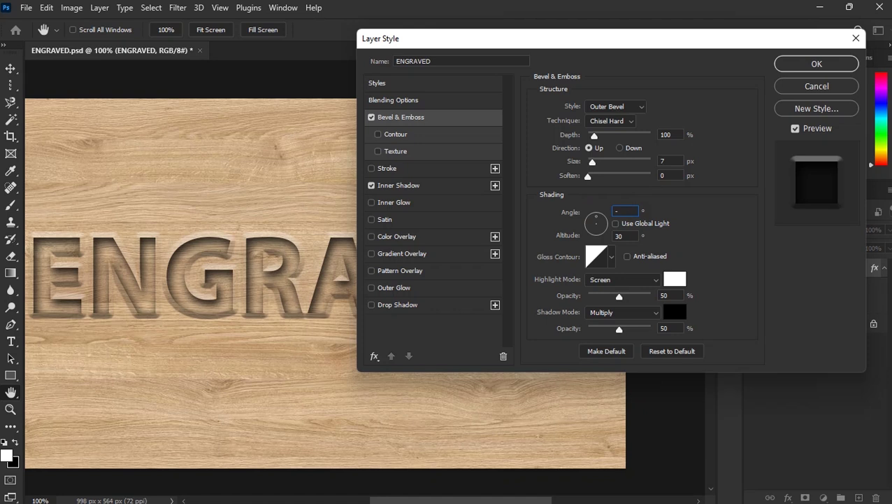
{"action": "type", "text": "45"}
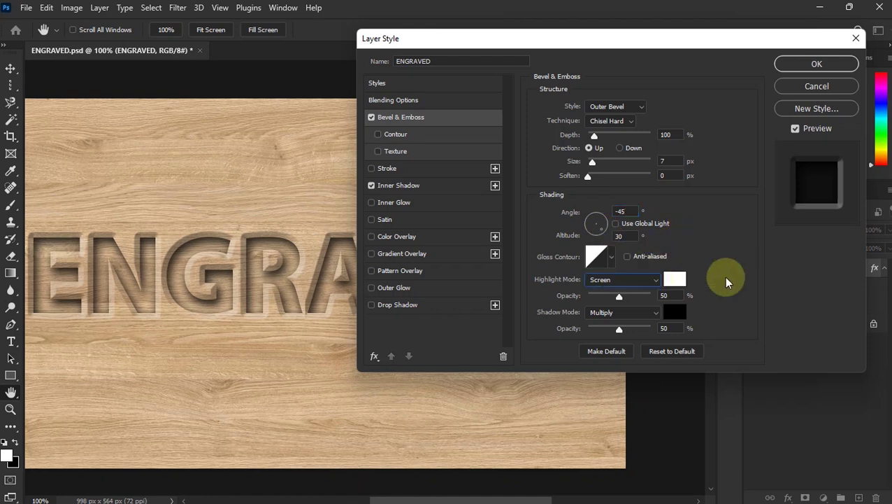
Set the bevel highlight to Overlay at 100% and the shadow opacity to 88%.
{"action": "left_click", "coordinate": [637, 278]}
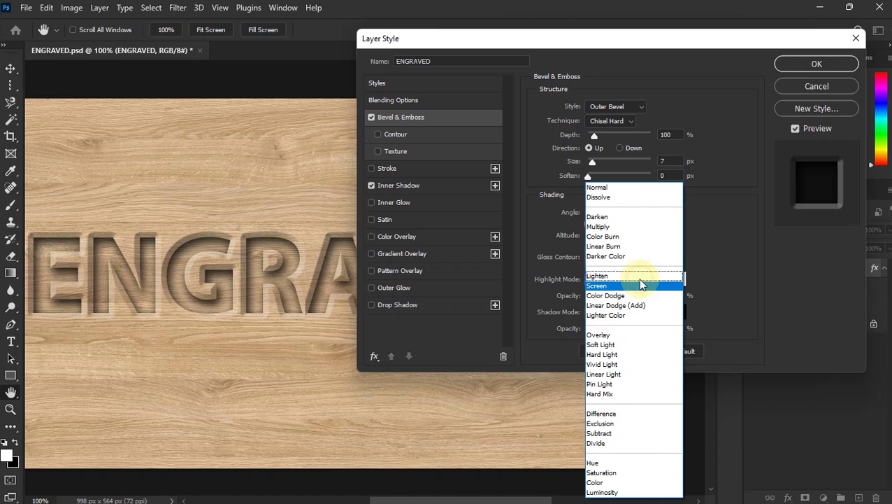
{"action": "left_click", "coordinate": [605, 335]}
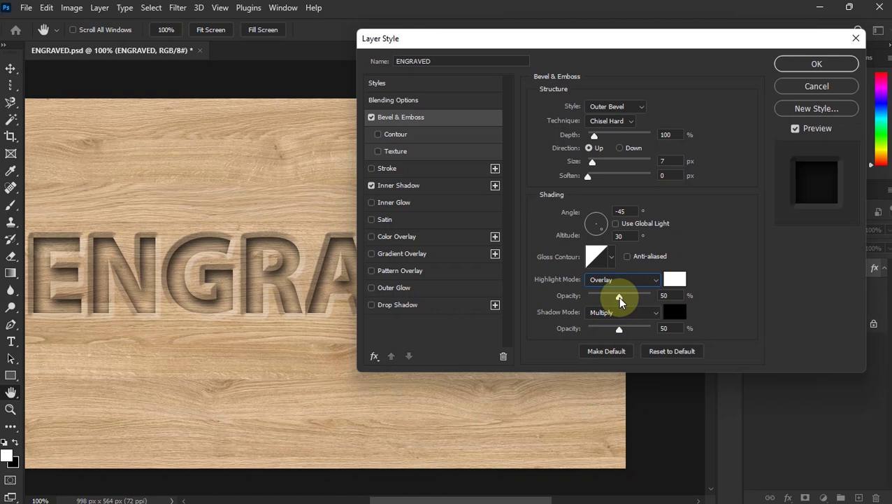
{"action": "left_click_drag", "start_coordinate": [619, 297], "coordinate": [652, 298]}
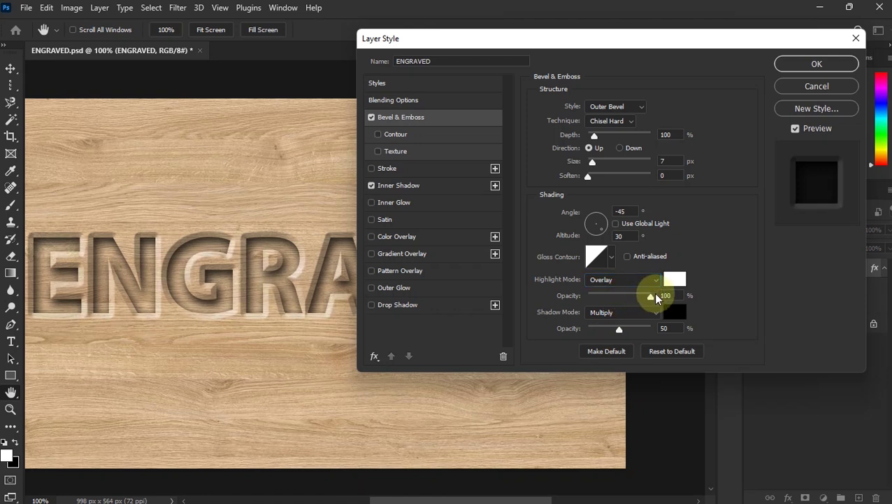
{"action": "left_click_drag", "start_coordinate": [619, 332], "coordinate": [637, 330]}
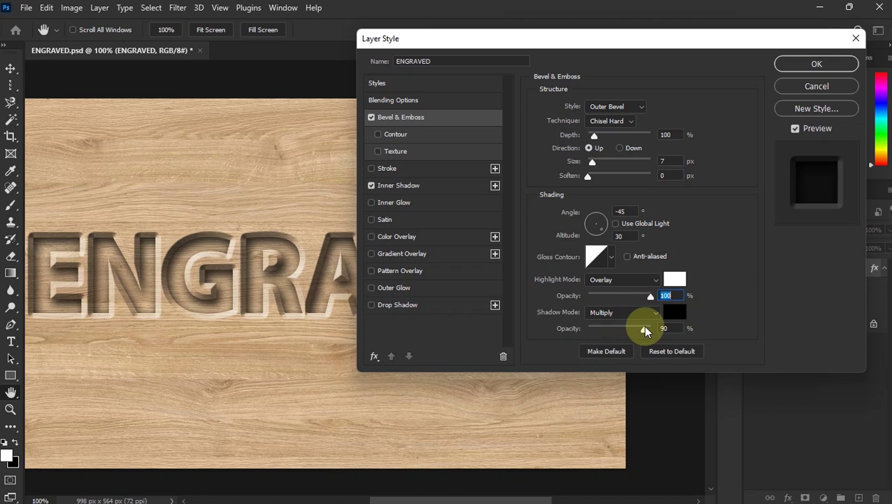
{"action": "key", "text": "Tab"}
Reduce the bevel size to 4 px and move the dialog off the text.
{"action": "left_click_drag", "start_coordinate": [591, 167], "coordinate": [590, 160]}
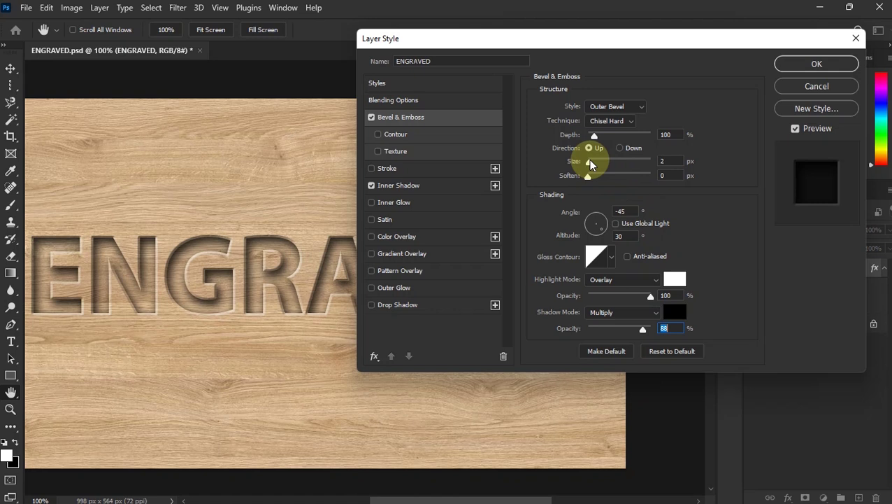
{"action": "mouse_move", "coordinate": [591, 163]}
{"action": "left_mouse_down"}
{"action": "mouse_move", "coordinate": [618, 167]}
{"action": "mouse_move", "coordinate": [592, 165]}
{"action": "left_mouse_up"}
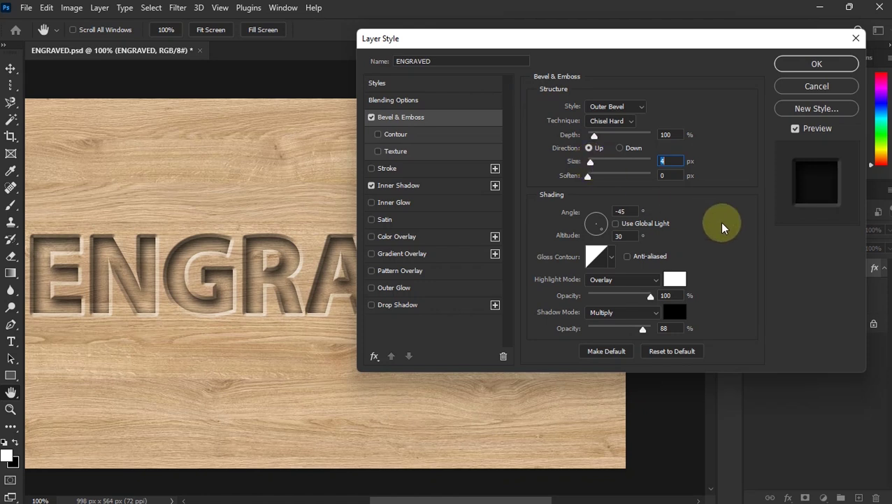
{"action": "left_click_drag", "start_coordinate": [542, 43], "coordinate": [569, 64]}
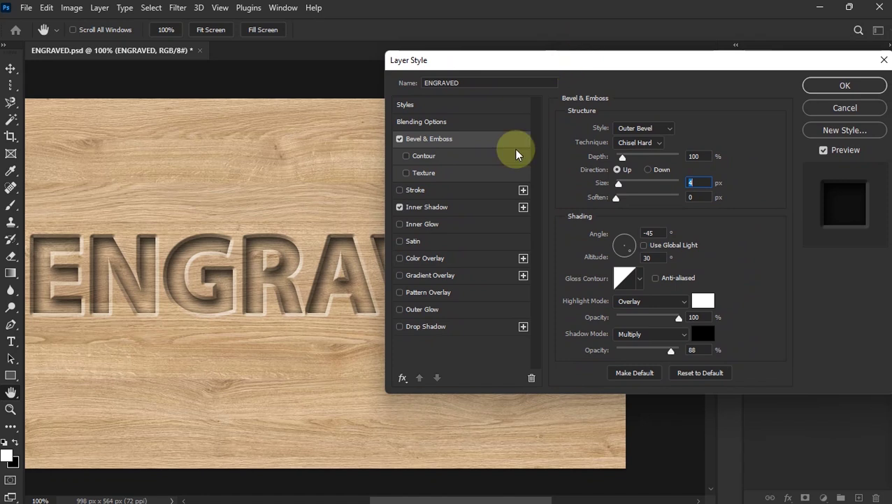
Enable a Color Overlay on the ENGRAVED text and set its colour to black.
{"action": "left_click", "coordinate": [426, 207]}
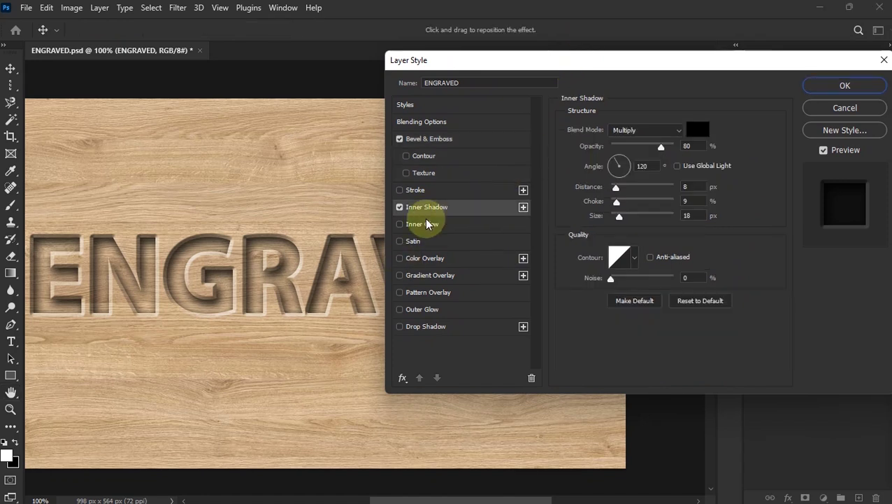
{"action": "left_click", "coordinate": [400, 259]}
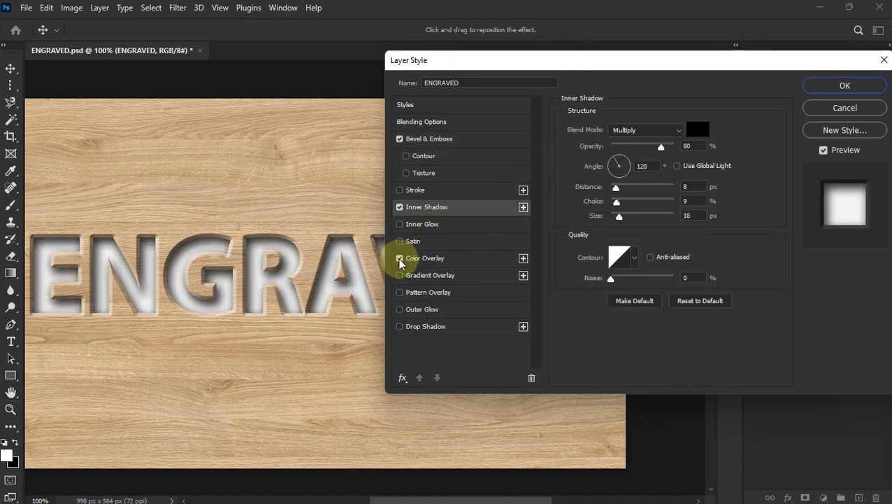
{"action": "left_click", "coordinate": [437, 257]}
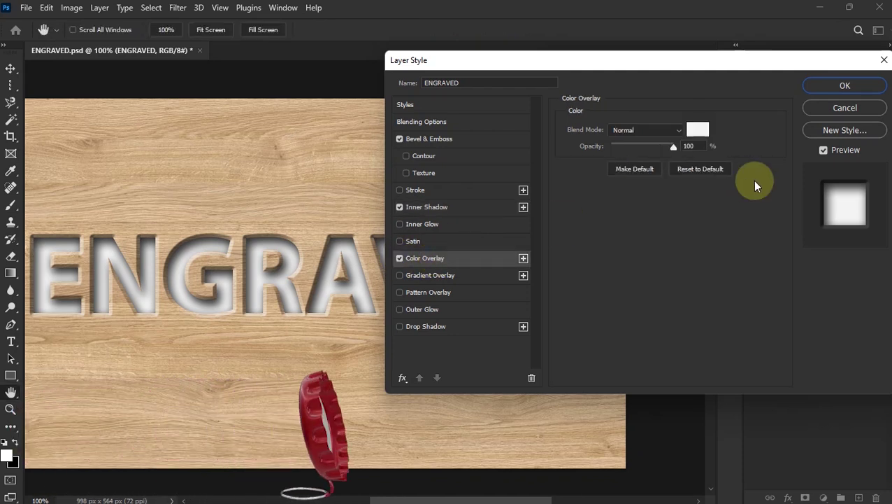
{"action": "left_click", "coordinate": [696, 130]}
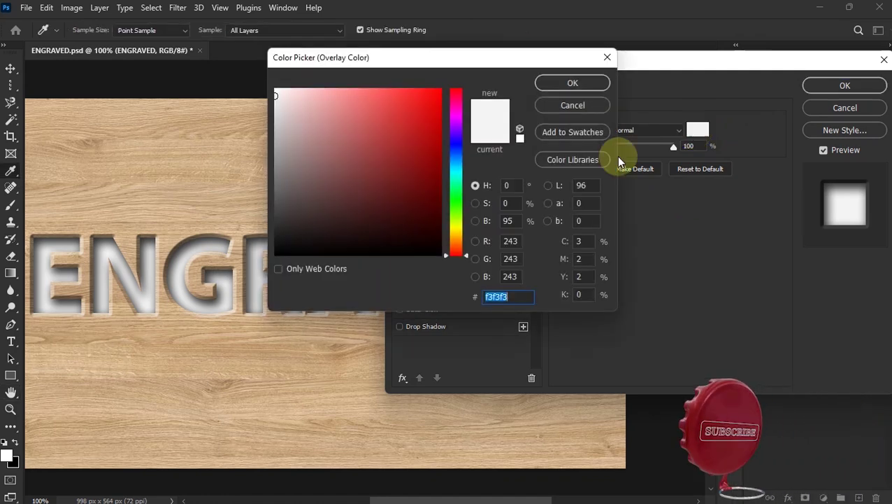
{"action": "left_click", "coordinate": [435, 257]}
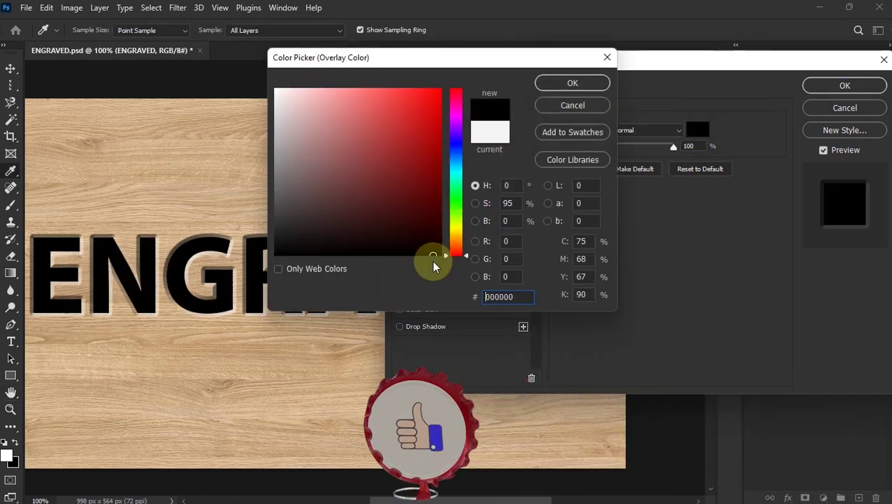
{"action": "left_click", "coordinate": [583, 88]}
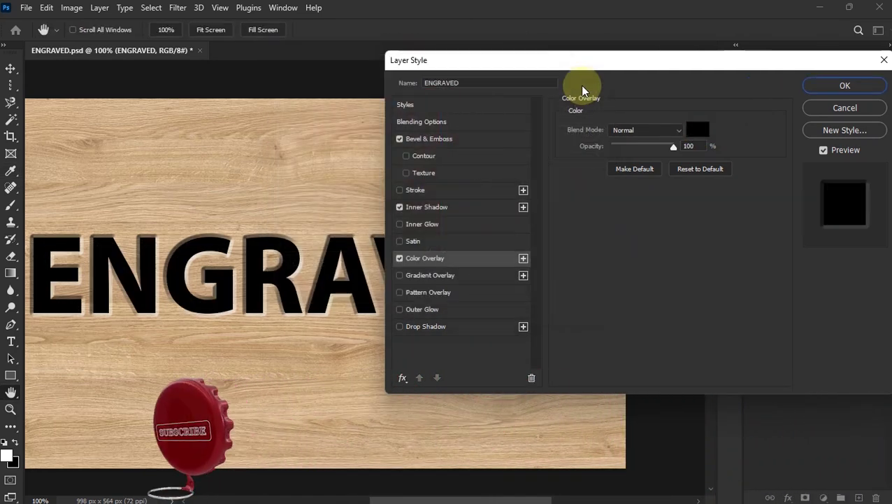
Blend the black overlay as Multiply and lower its opacity, briefly trying Overlay.
{"action": "left_click", "coordinate": [656, 130]}
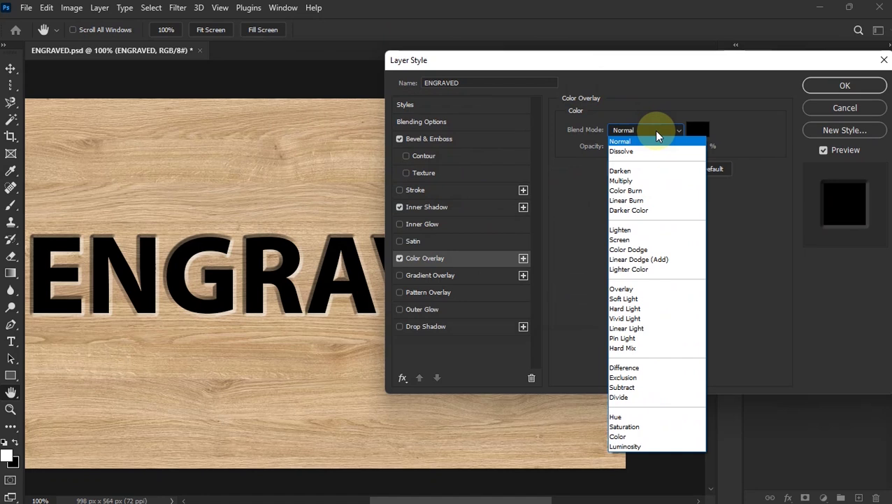
{"action": "left_click", "coordinate": [623, 181]}
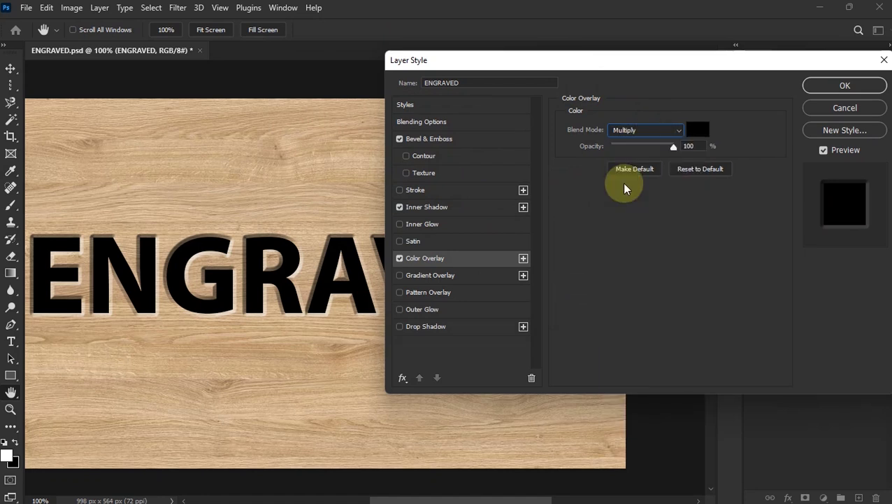
{"action": "left_click_drag", "start_coordinate": [673, 146], "coordinate": [633, 149]}
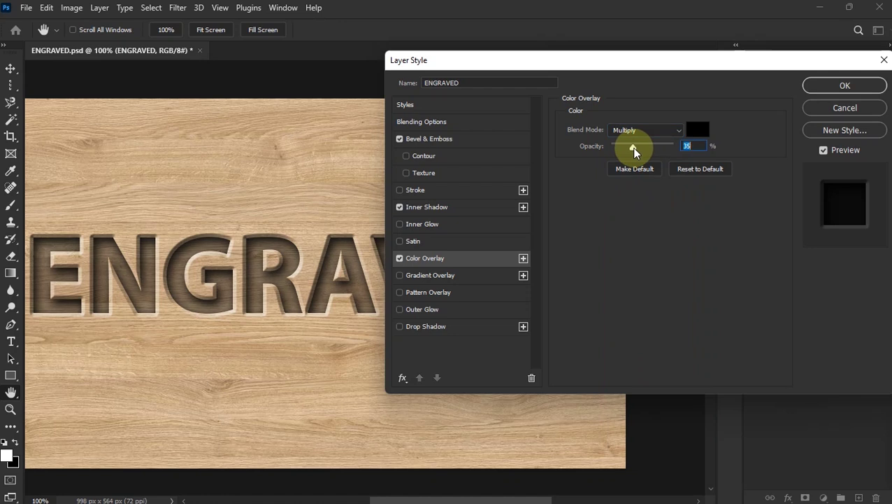
{"action": "left_click", "coordinate": [630, 131]}
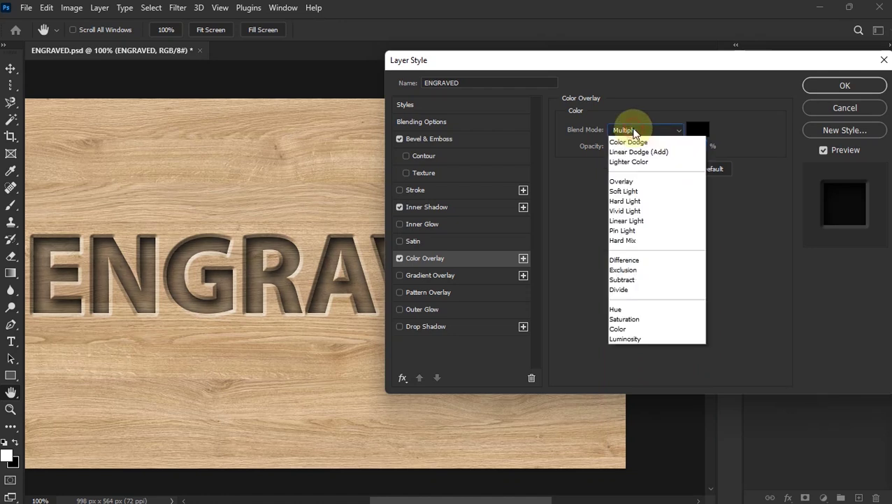
{"action": "left_click", "coordinate": [626, 289]}
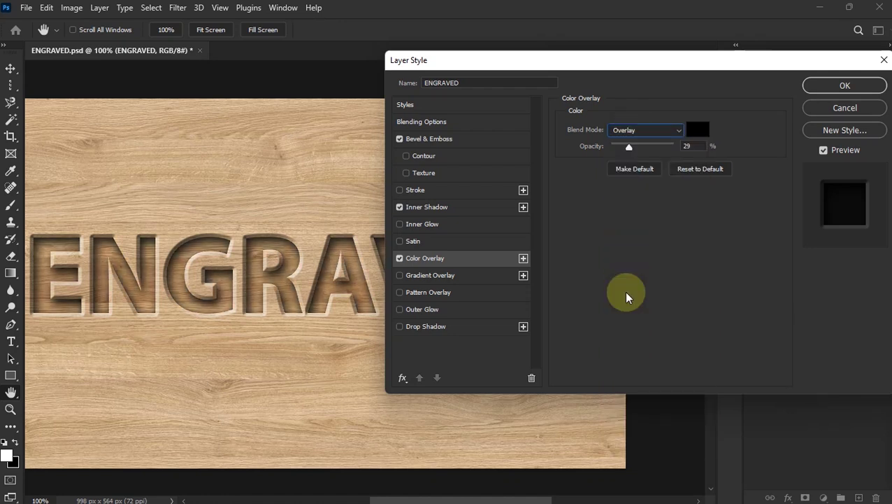
{"action": "left_click_drag", "start_coordinate": [638, 150], "coordinate": [623, 146]}
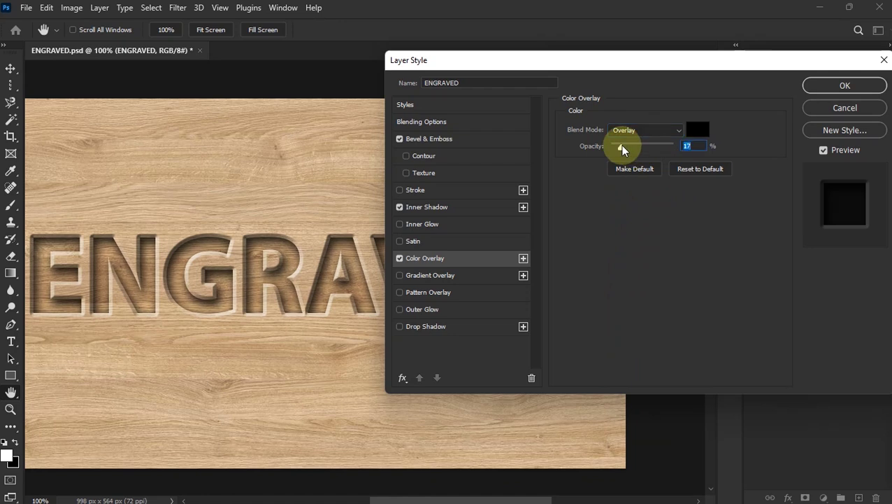
{"action": "left_click", "coordinate": [642, 129]}
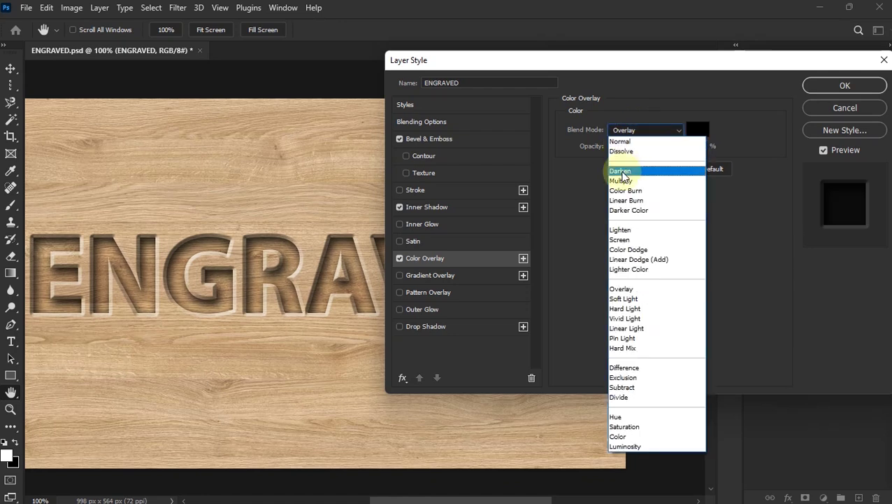
{"action": "left_click", "coordinate": [621, 180]}
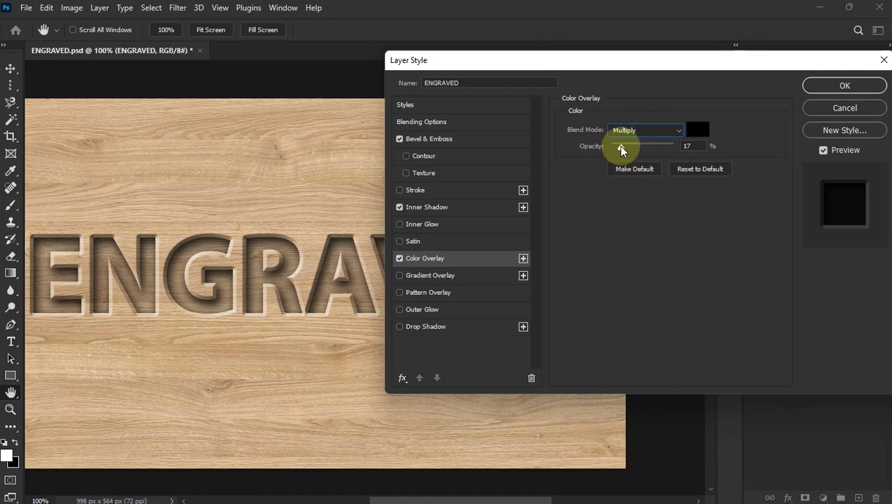
Compare Overlay against Multiply, keep Multiply, and fine-tune overlay opacity to 19%.
{"action": "left_click_drag", "start_coordinate": [526, 65], "coordinate": [773, 152]}
{"action": "left_click_drag", "start_coordinate": [560, 123], "coordinate": [540, 110]}
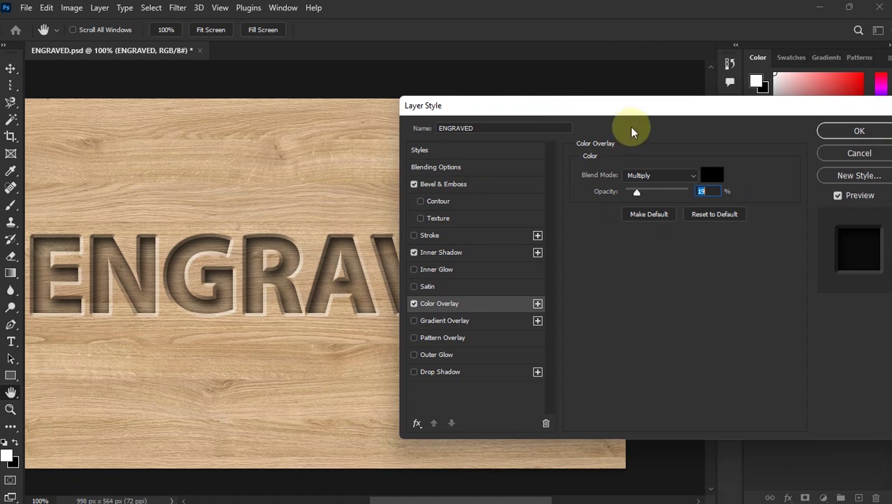
{"action": "left_click", "coordinate": [650, 176]}
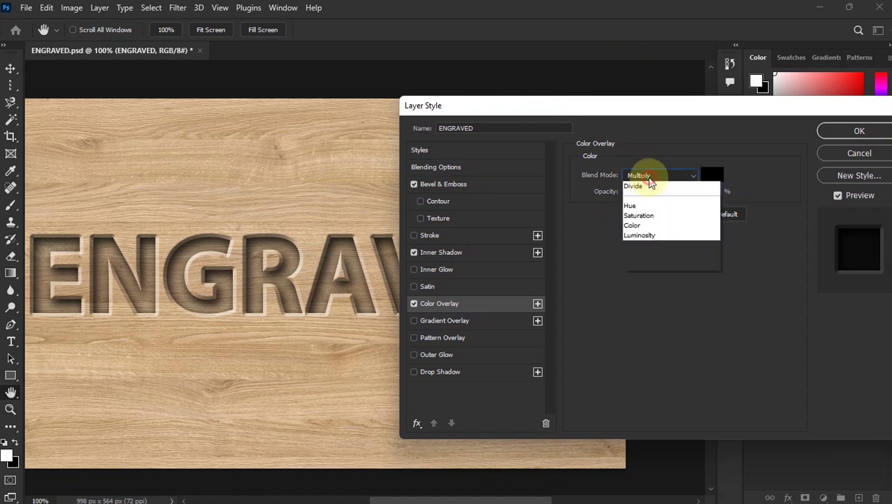
{"action": "left_click", "coordinate": [649, 176]}
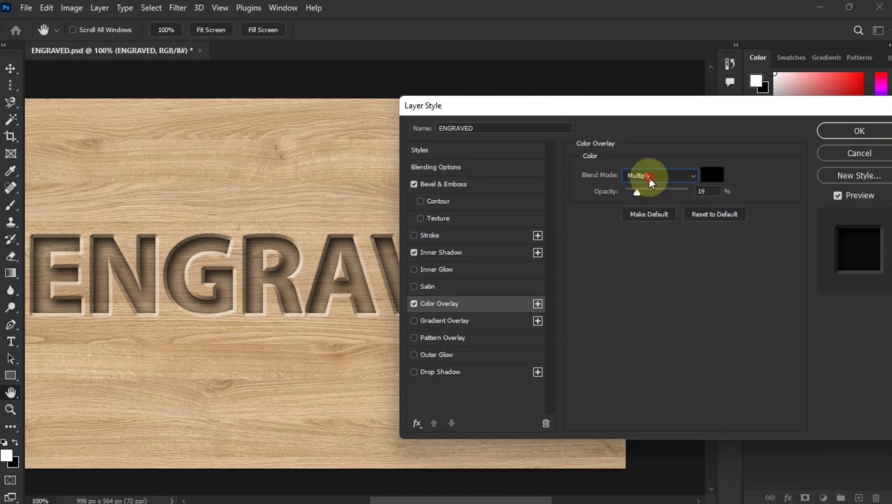
{"action": "left_click", "coordinate": [650, 176]}
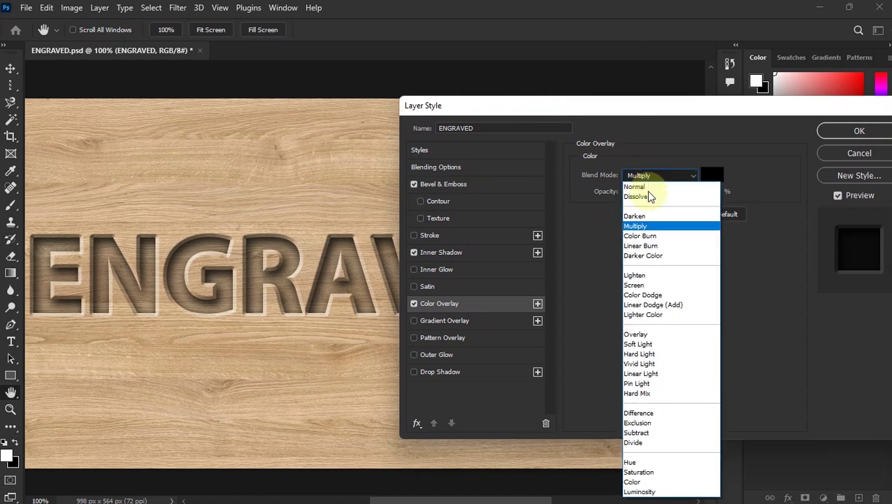
{"action": "left_click", "coordinate": [637, 335]}
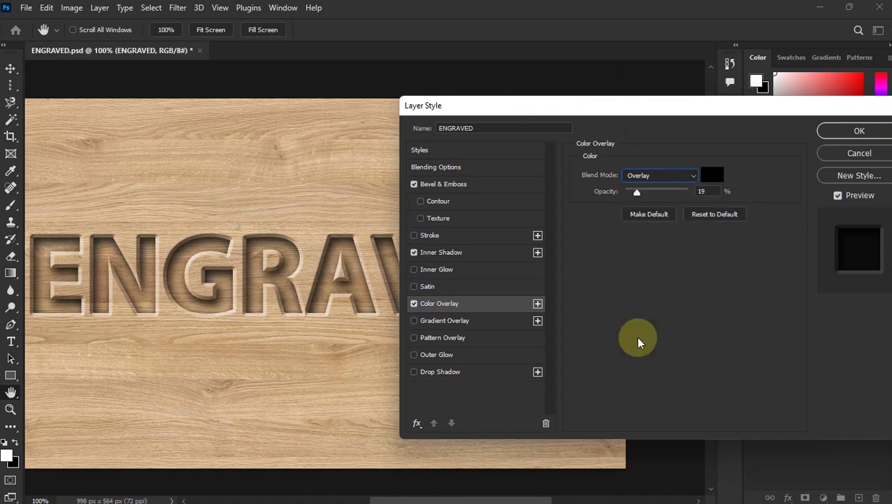
{"action": "left_click", "coordinate": [656, 176]}
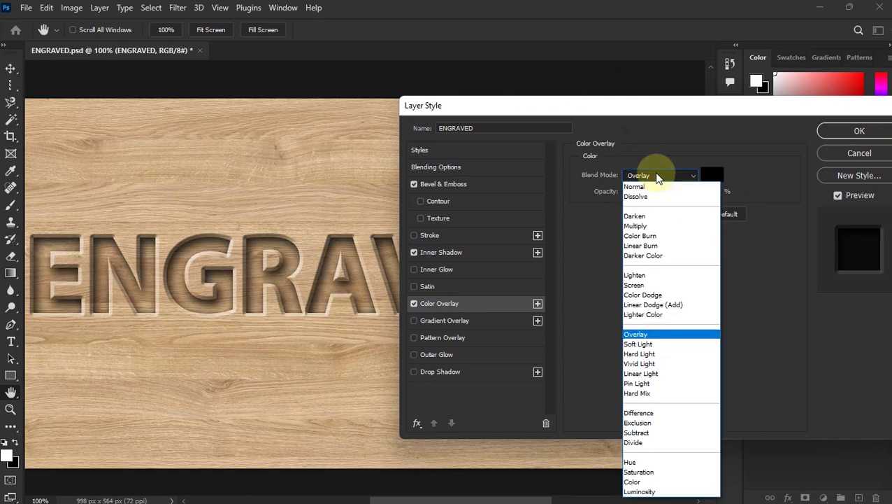
{"action": "left_click", "coordinate": [638, 226]}
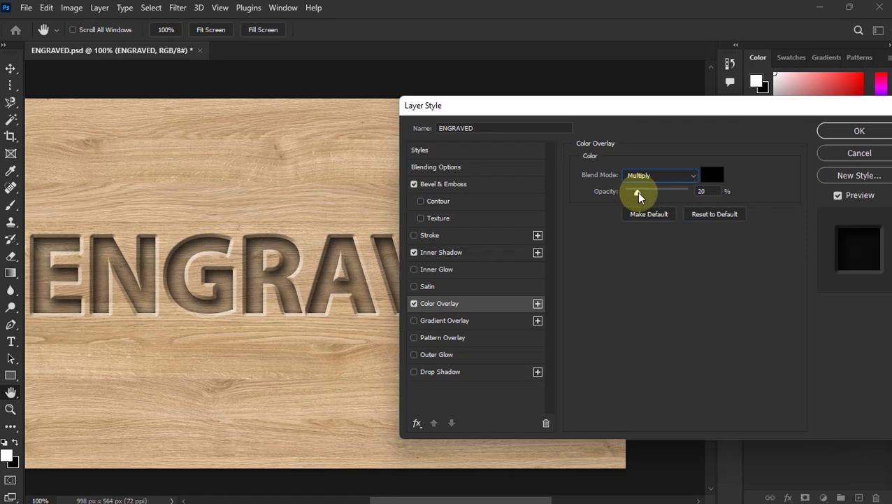
{"action": "left_click", "coordinate": [637, 193]}
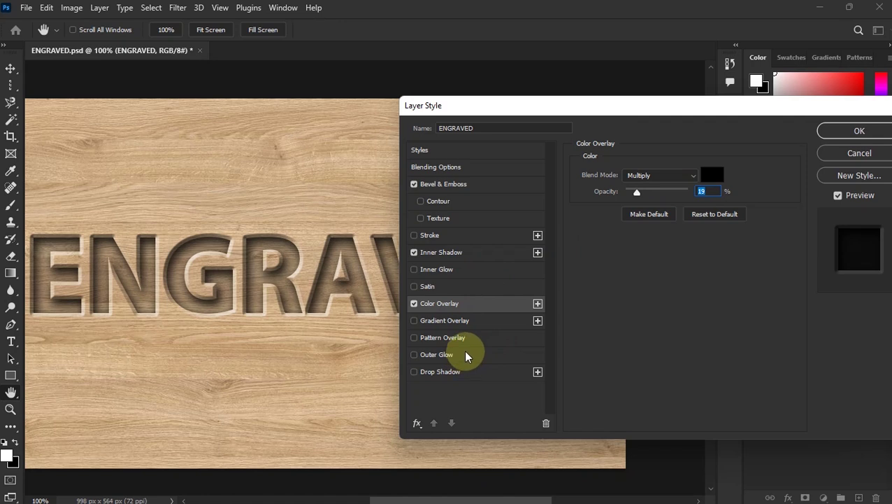
Enable a Gradient Overlay on the text with Multiply blending.
{"action": "left_click", "coordinate": [465, 321]}
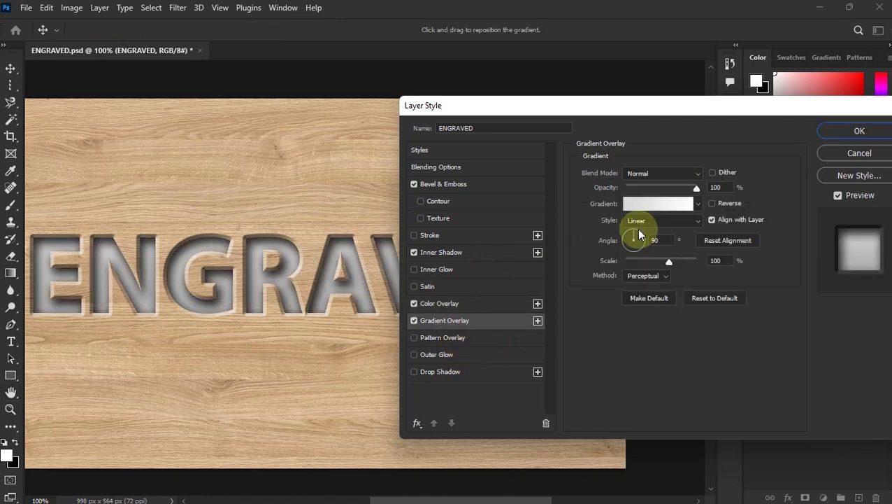
{"action": "left_click", "coordinate": [688, 174]}
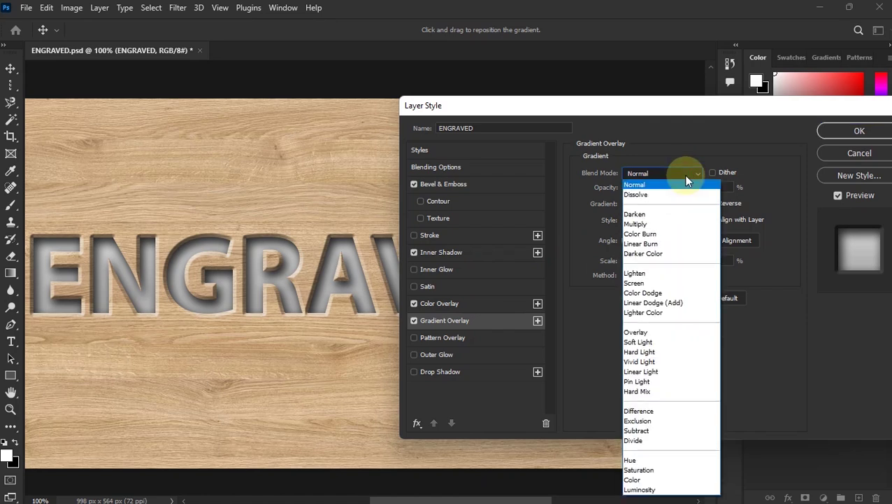
{"action": "left_click", "coordinate": [652, 224]}
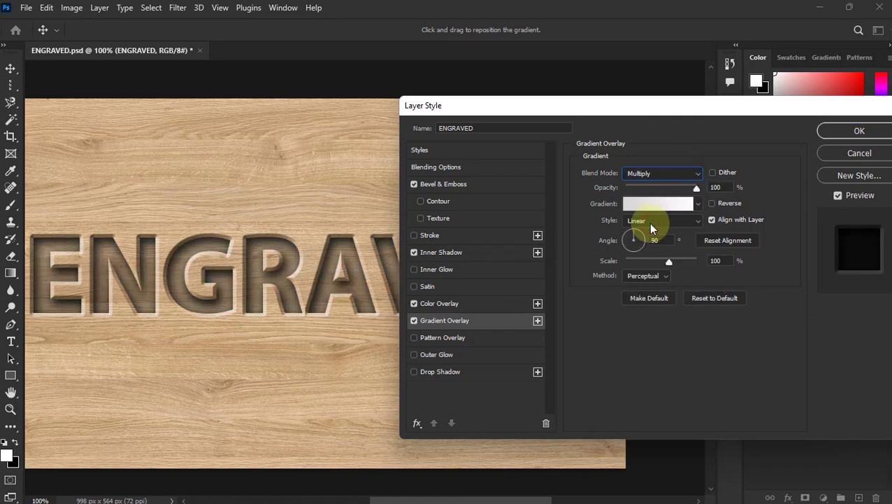
Choose the black-to-white gradient preset for the overlay.
{"action": "left_click", "coordinate": [698, 204]}
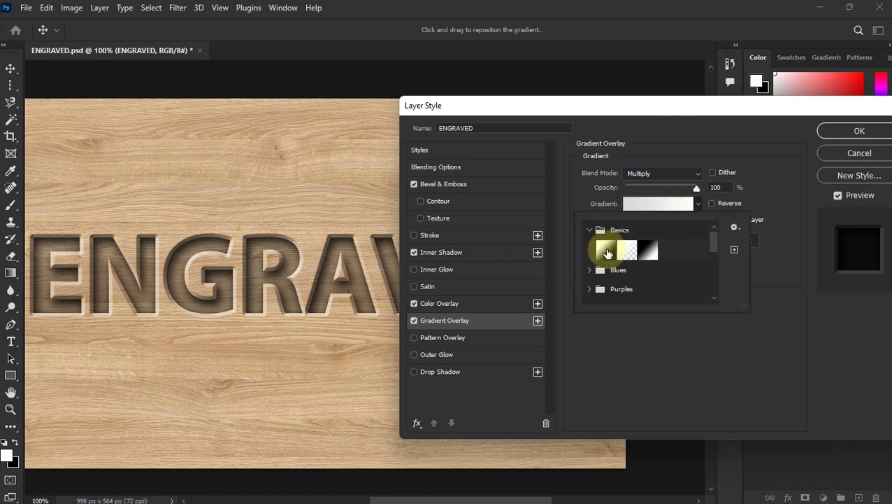
{"action": "left_click", "coordinate": [607, 252]}
{"action": "left_click", "coordinate": [650, 250]}
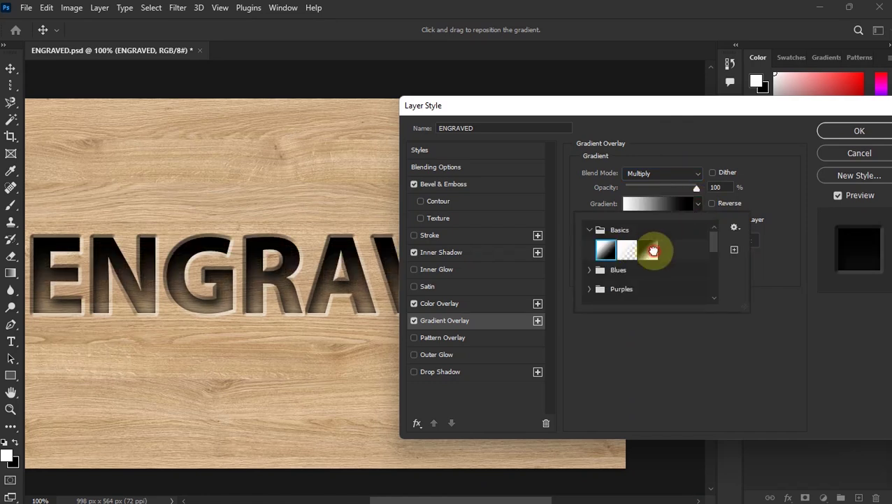
{"action": "left_click", "coordinate": [605, 248]}
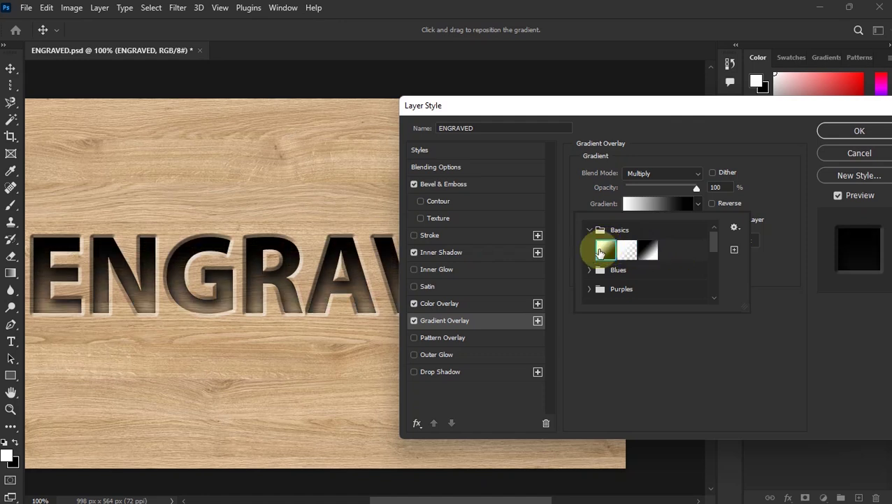
{"action": "left_click", "coordinate": [651, 249]}
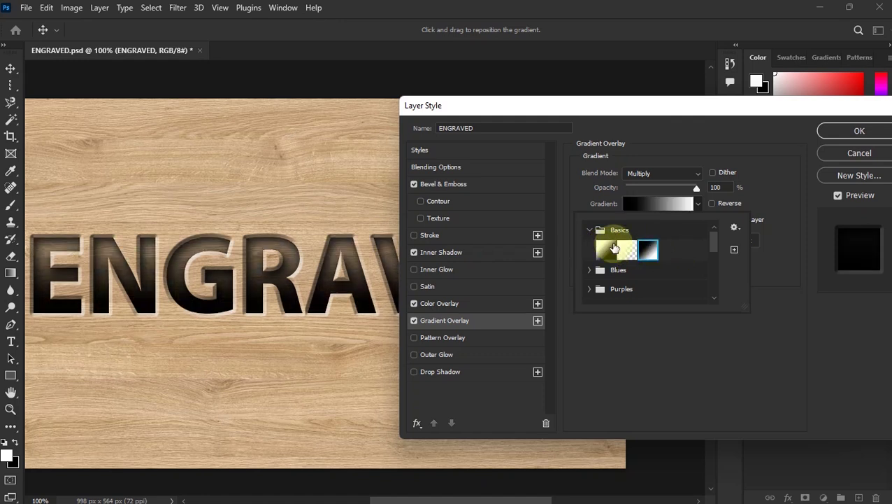
{"action": "left_click", "coordinate": [605, 250]}
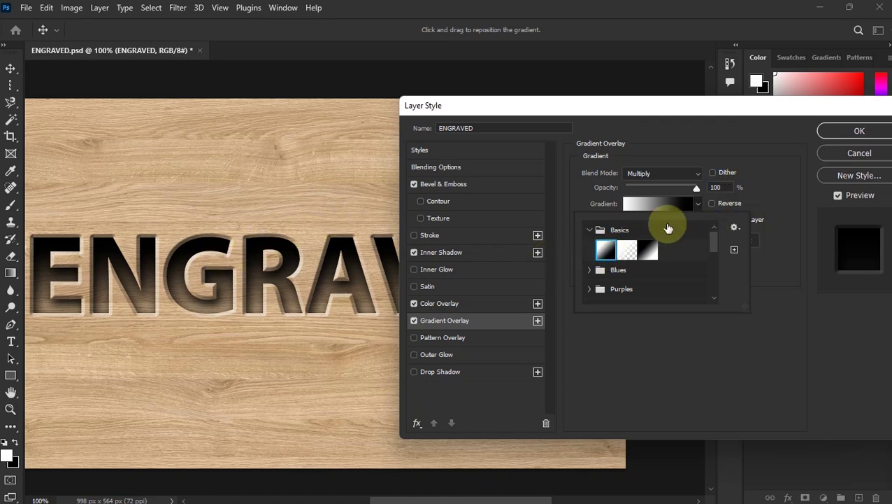
{"action": "left_click", "coordinate": [648, 250]}
{"action": "left_click", "coordinate": [770, 189]}
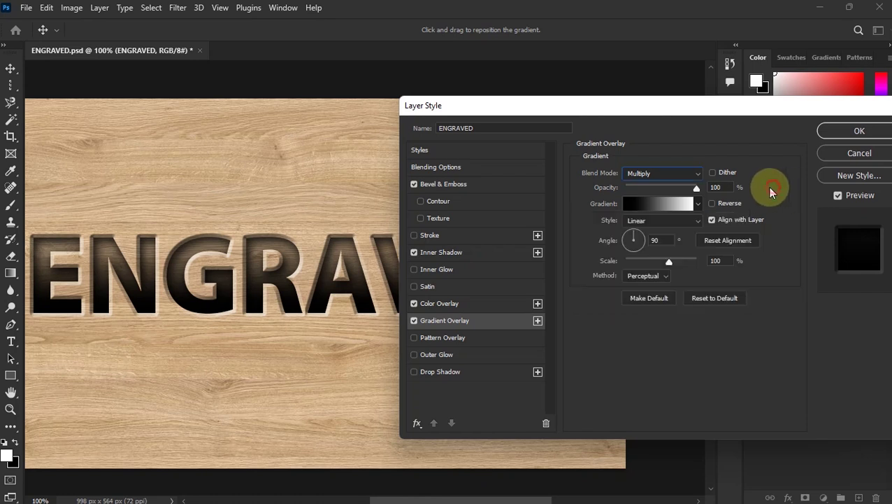
Reverse the gradient, set its opacity to 50%, and open the Gradient Editor.
{"action": "left_click", "coordinate": [713, 205]}
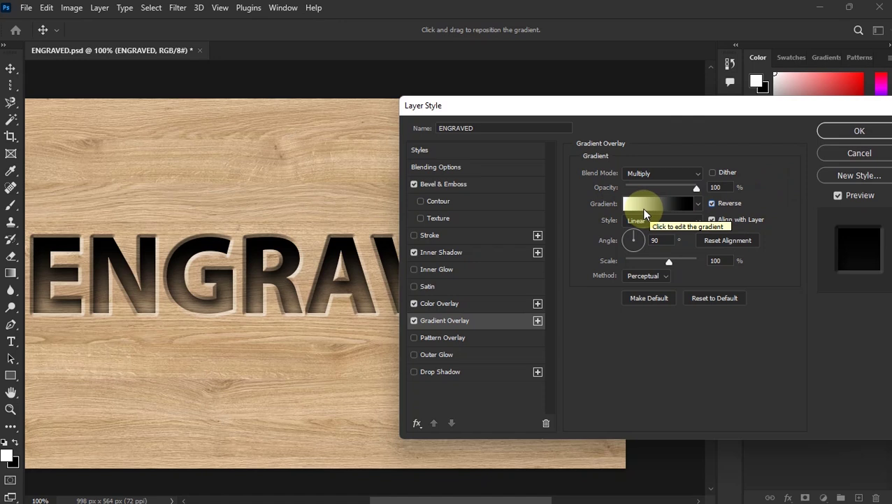
{"action": "left_click_drag", "start_coordinate": [696, 189], "coordinate": [663, 196]}
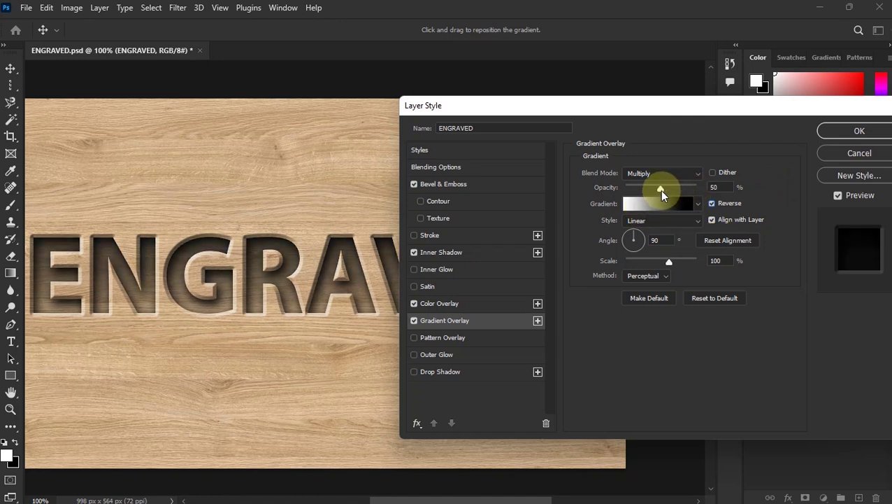
{"action": "left_click", "coordinate": [662, 206]}
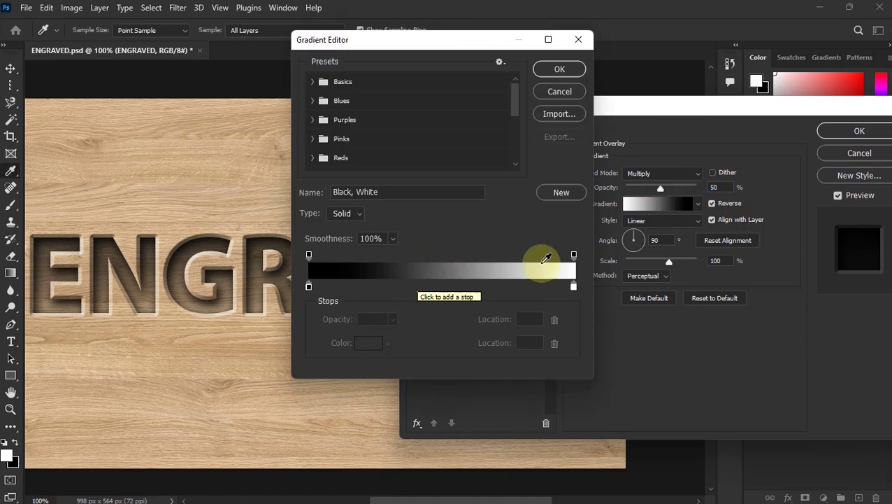
Move the gradient's white stop to 44% and set Gradient Overlay opacity to 30%.
{"action": "left_click_drag", "start_coordinate": [574, 289], "coordinate": [426, 291]}
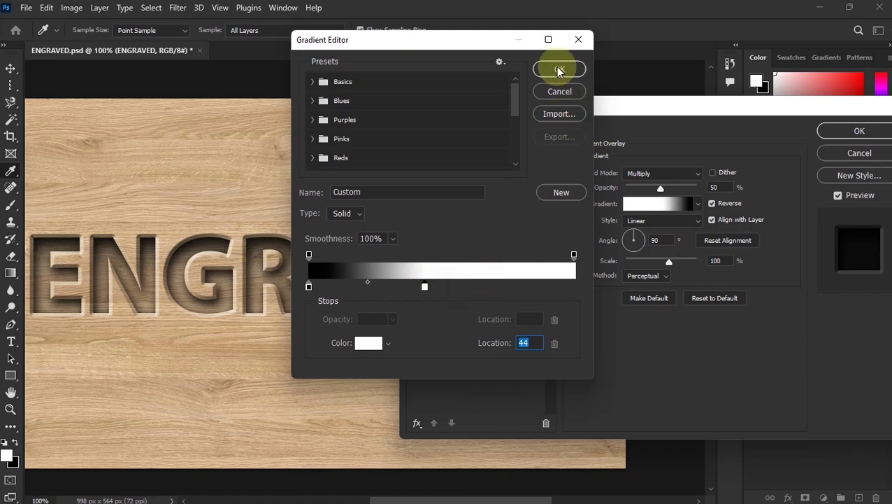
{"action": "left_click", "coordinate": [558, 67]}
{"action": "left_click", "coordinate": [661, 240]}
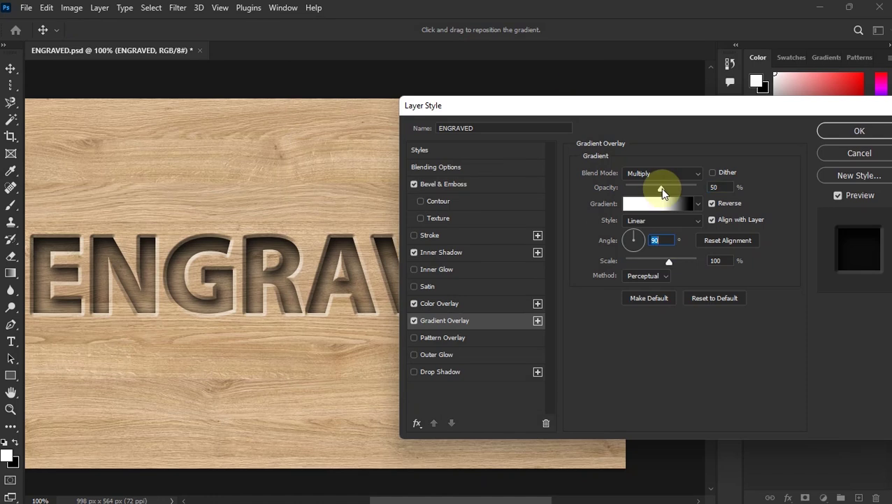
{"action": "left_click_drag", "start_coordinate": [662, 190], "coordinate": [648, 194]}
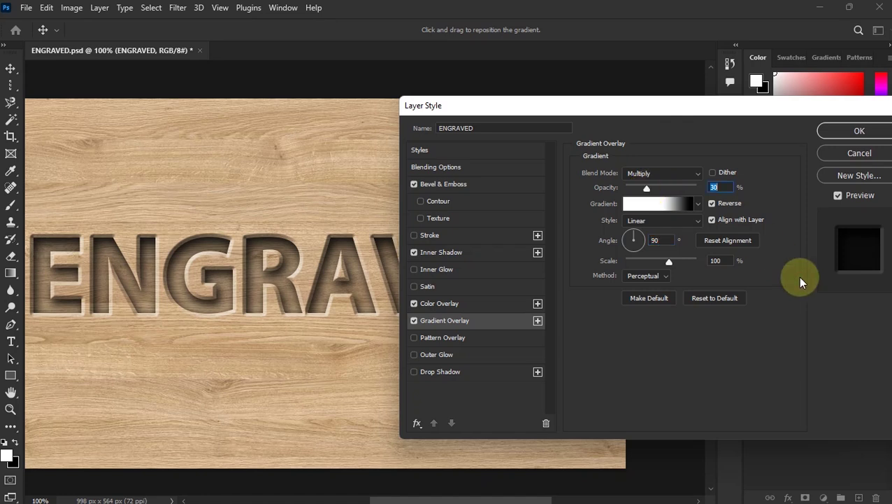
Commit bevel, inner shadow, color and gradient overlays to ENGRAVED, then fit the image on screen.
{"action": "left_click", "coordinate": [837, 130]}
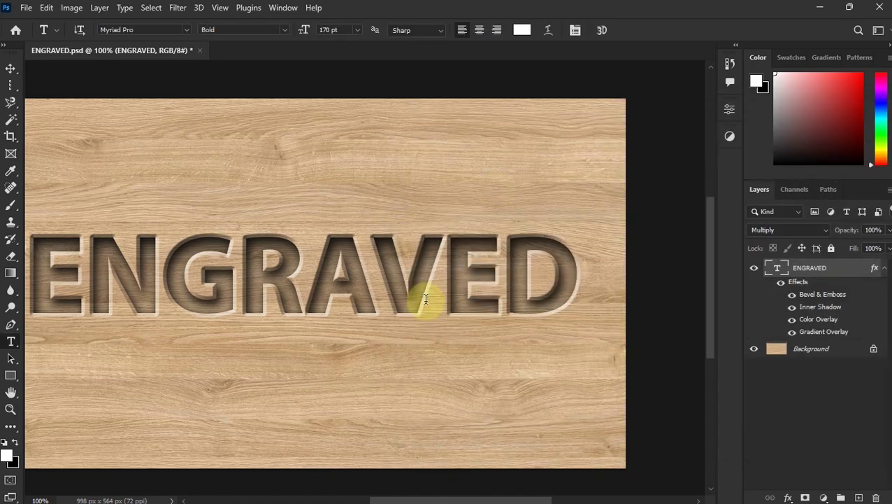
{"action": "key", "text": "ctrl+0"}
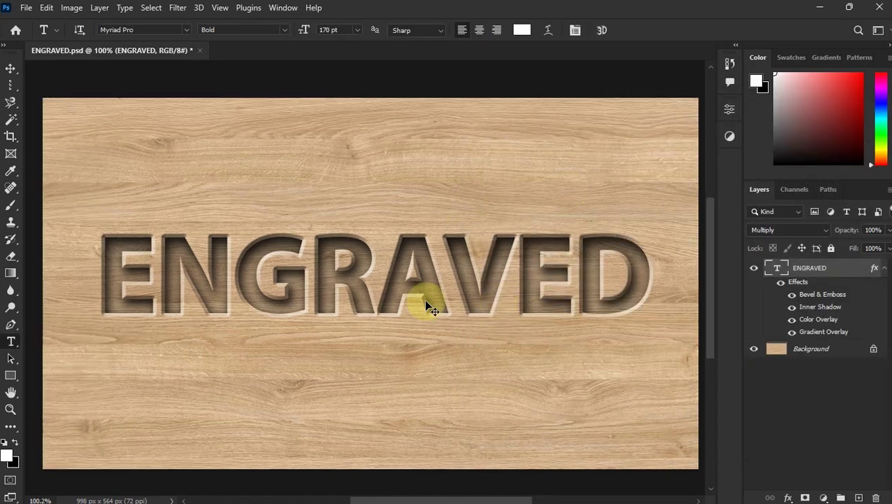